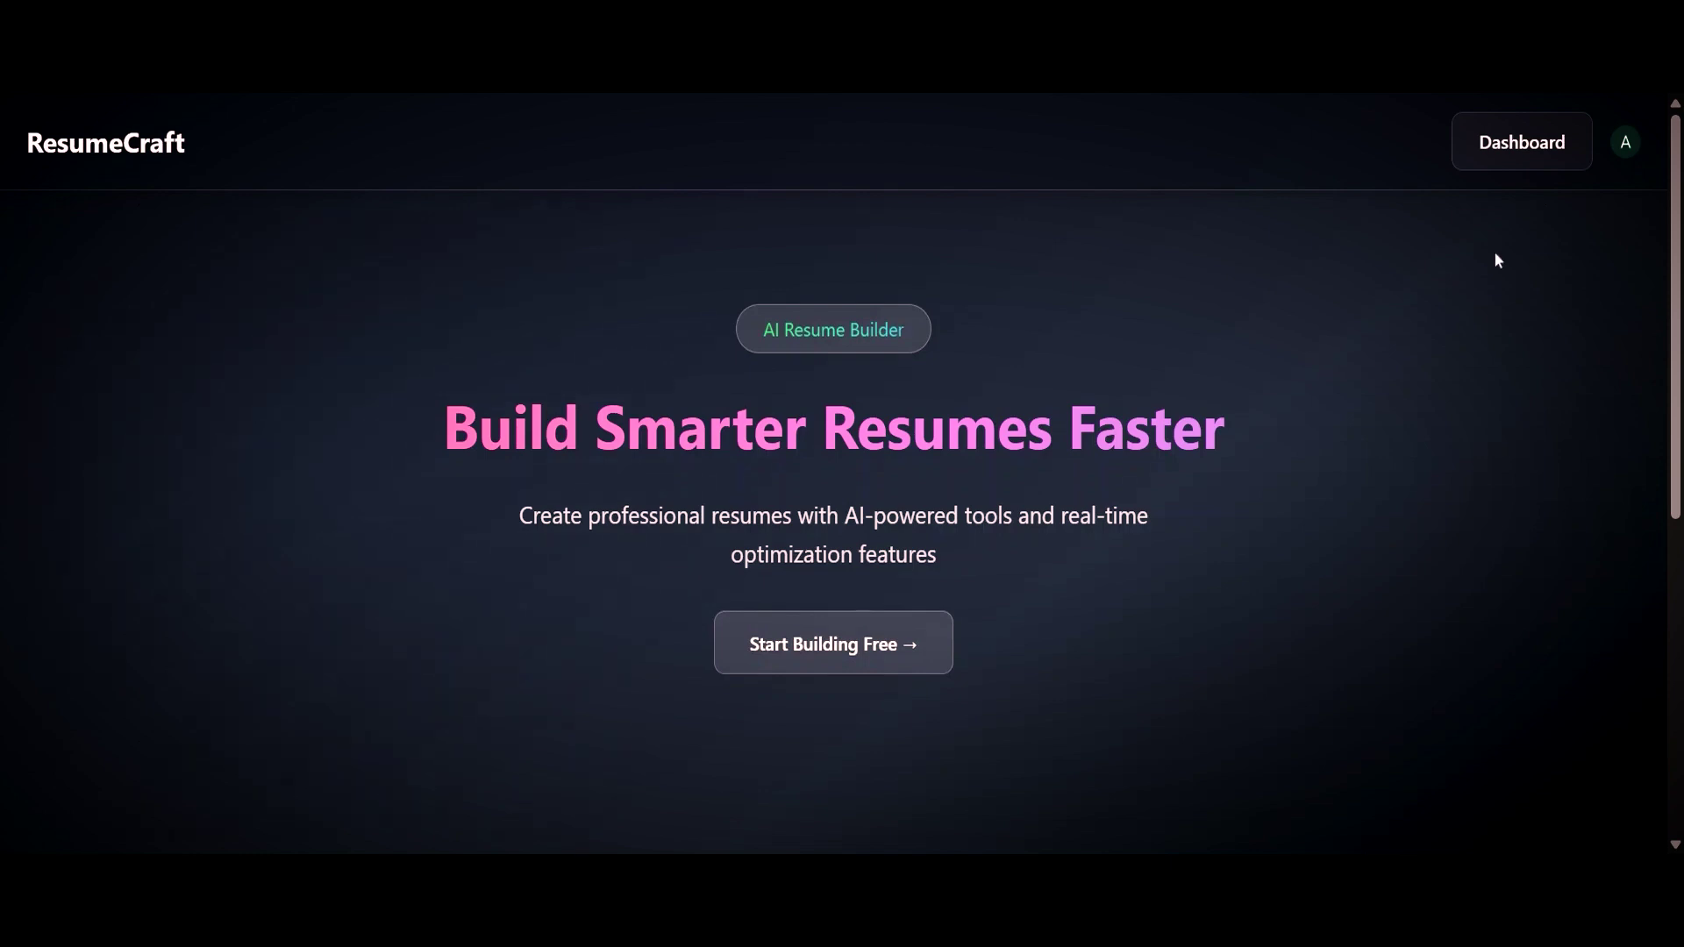
From the dashboard, create a new resume titled 'Full Stack developer'.
{"action": "left_click", "coordinate": [1554, 156]}
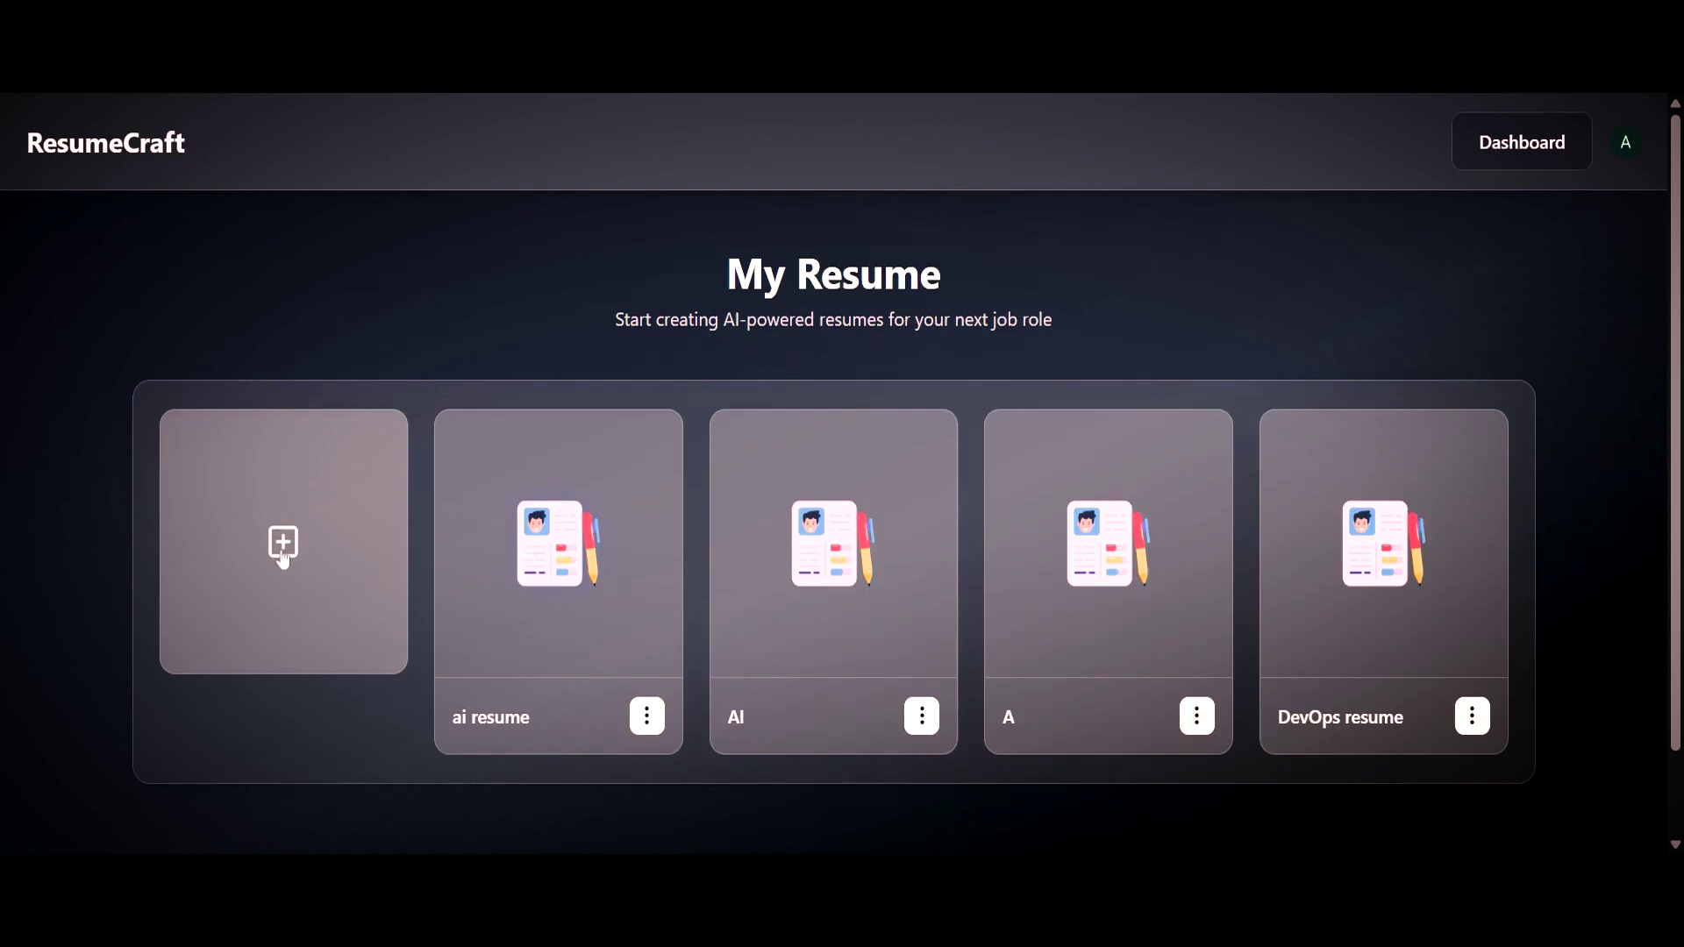
{"action": "left_click", "coordinate": [283, 560]}
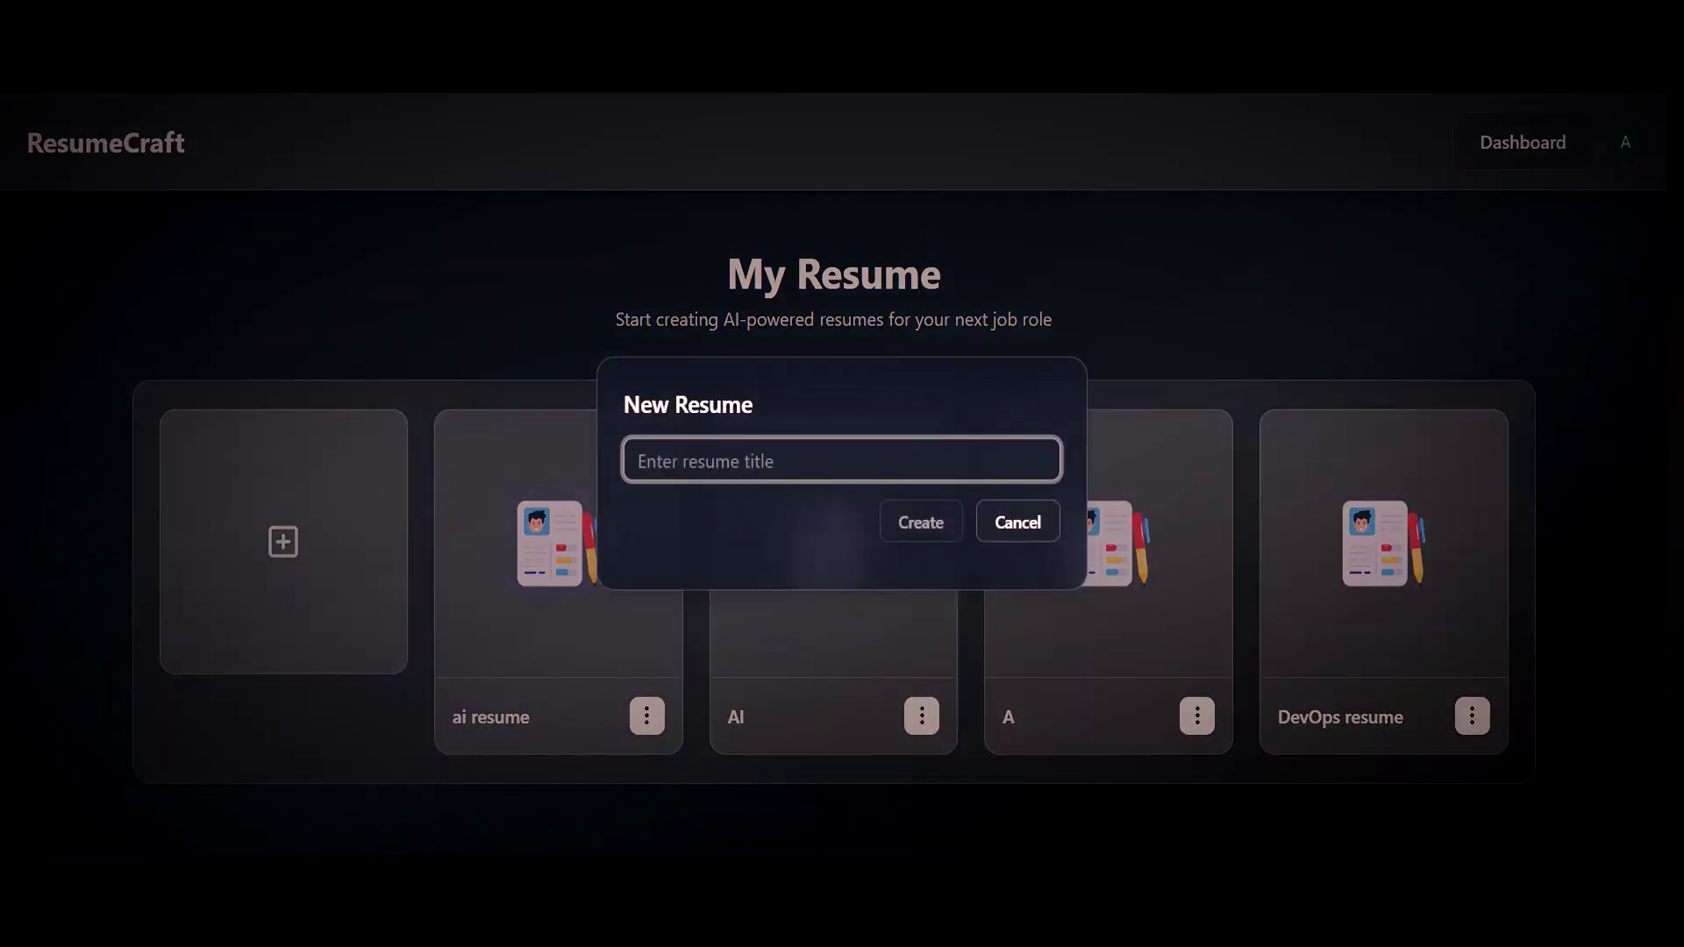
{"action": "type", "text": "Full Stack developer"}
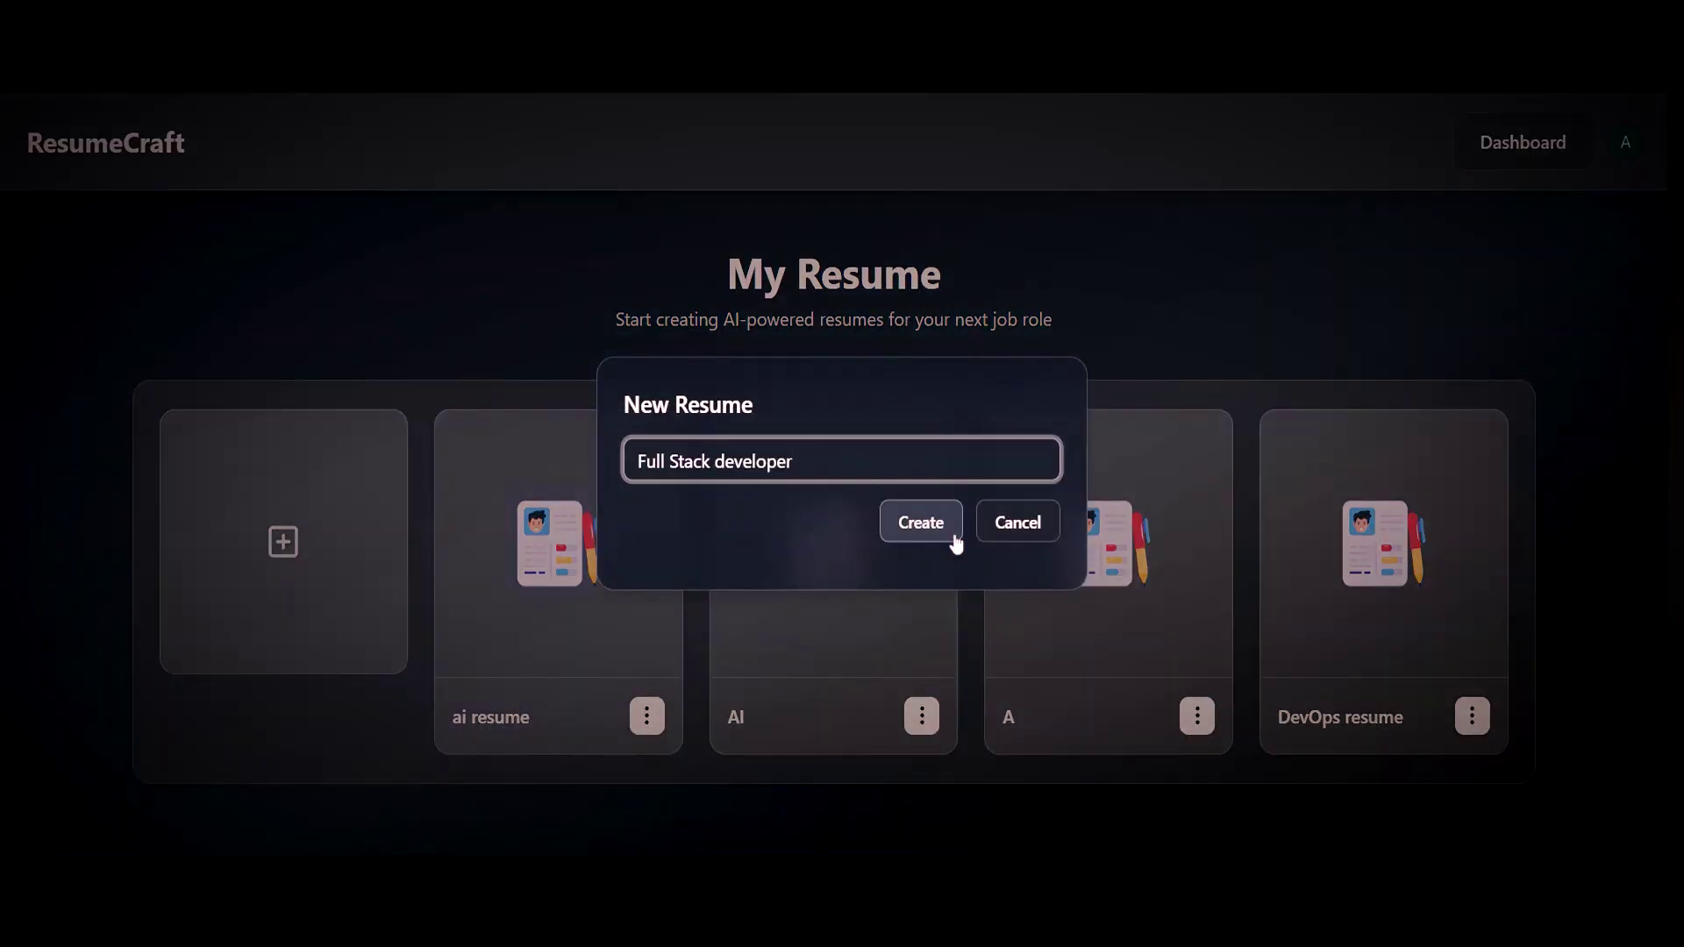
{"action": "left_click", "coordinate": [956, 542]}
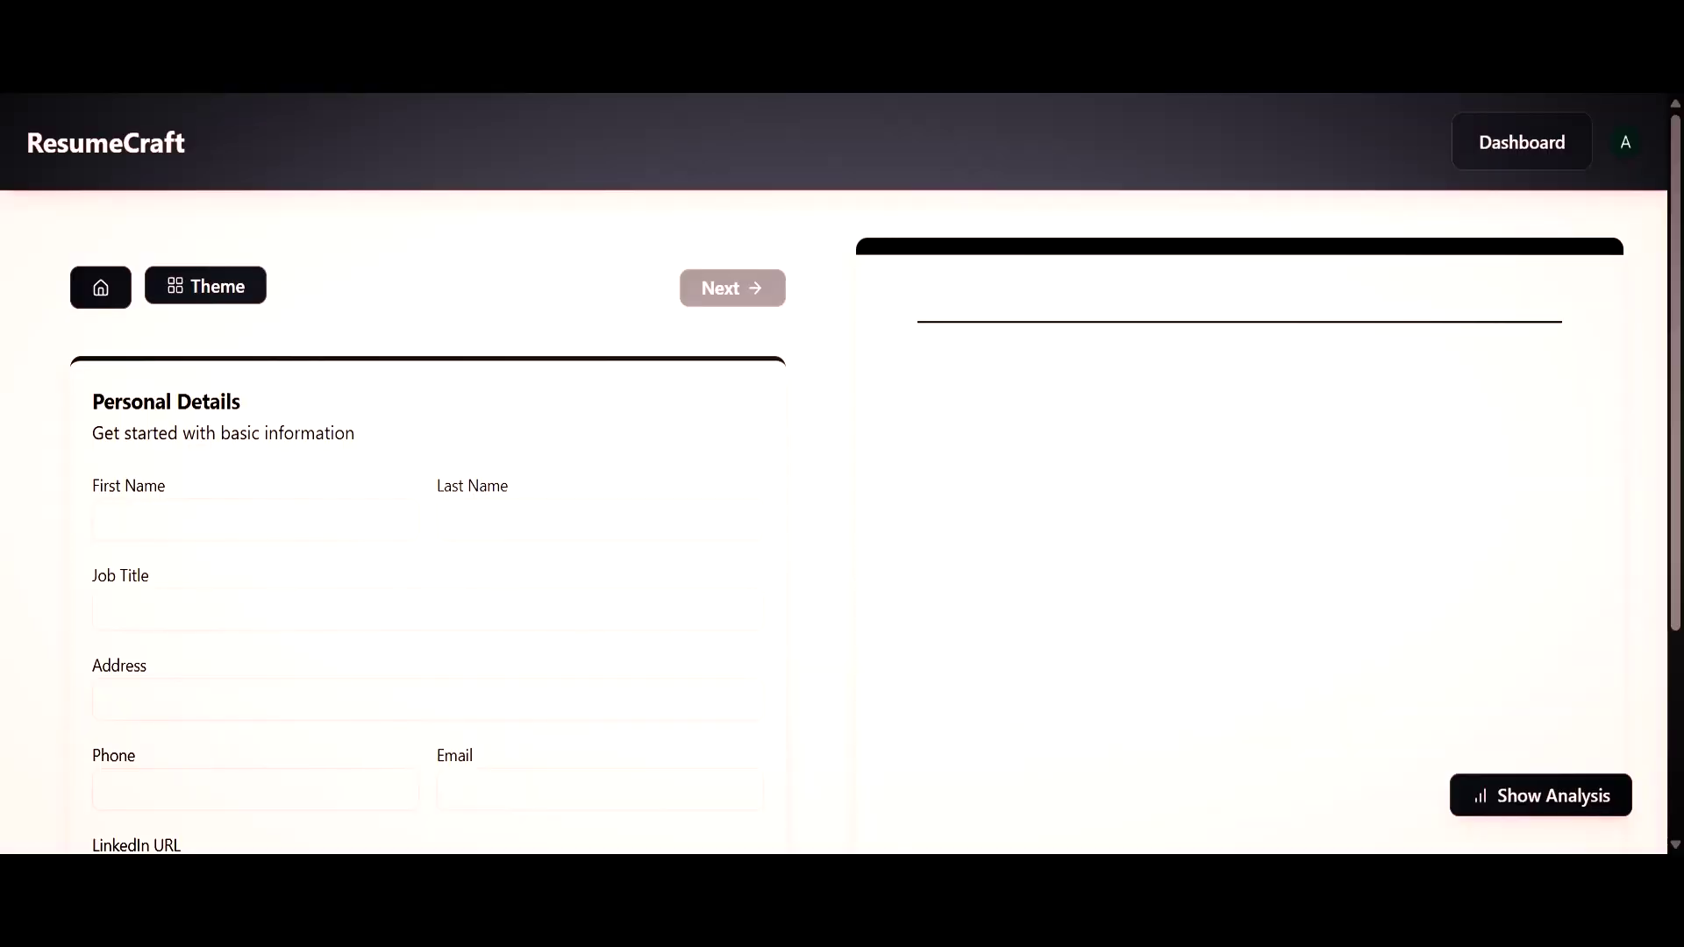
{"action": "scroll", "coordinate": [834, 474], "scroll_direction": "down", "scroll_amount": 2}
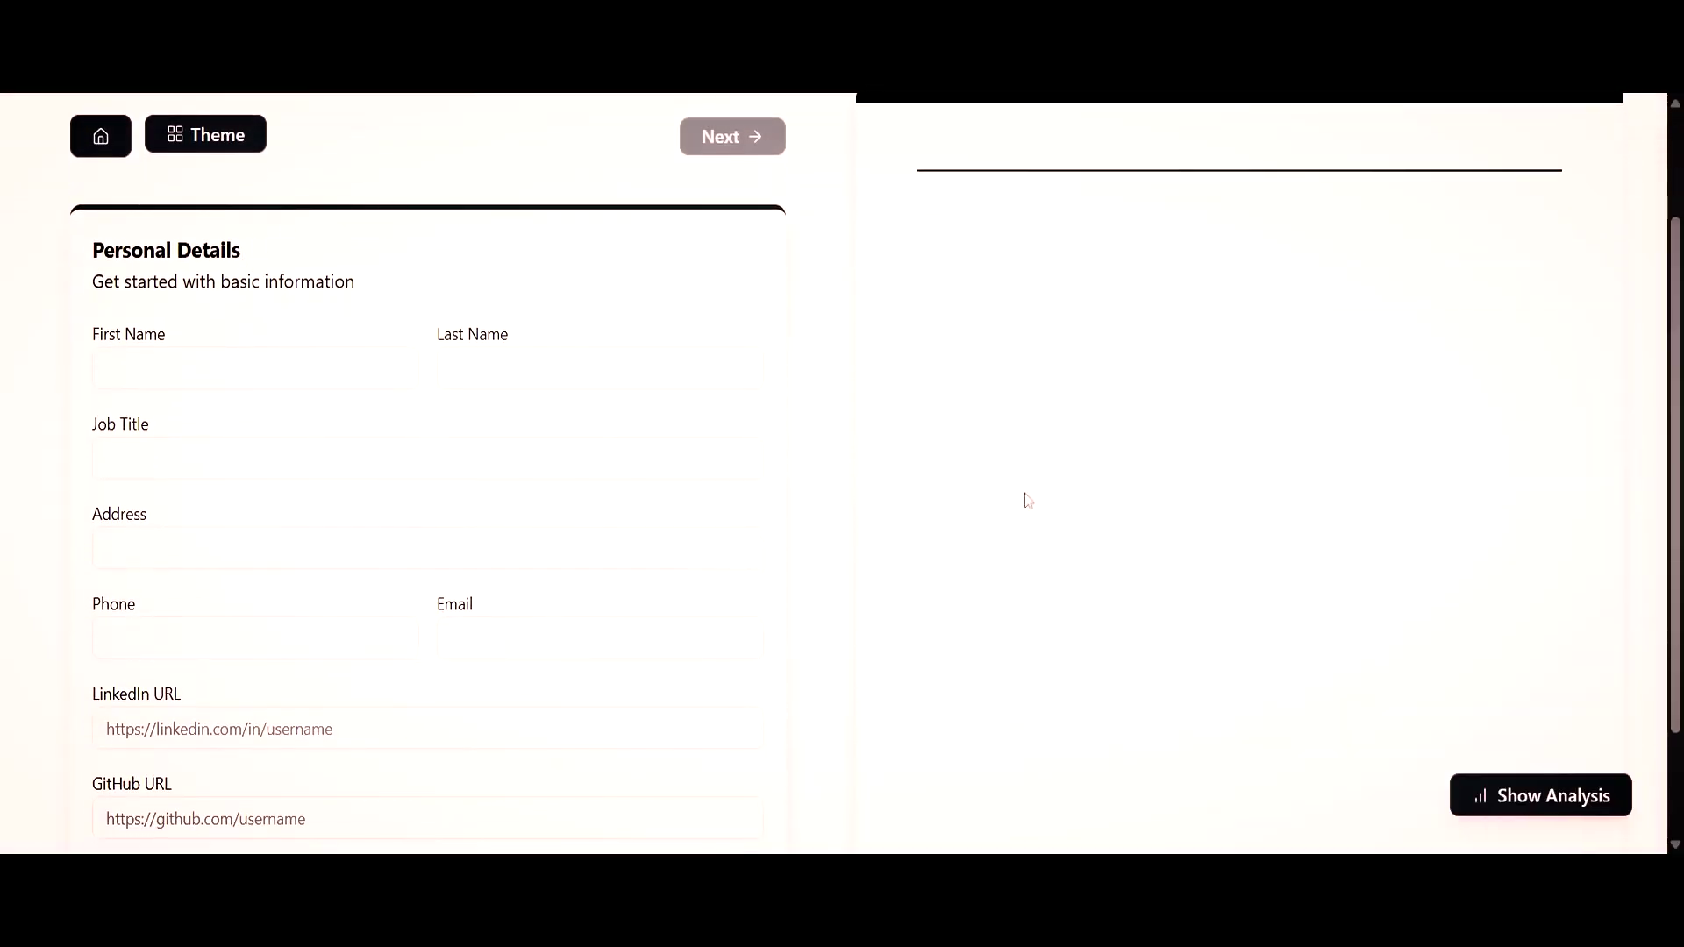
{"action": "scroll", "coordinate": [1066, 496], "scroll_direction": "up", "scroll_amount": 1}
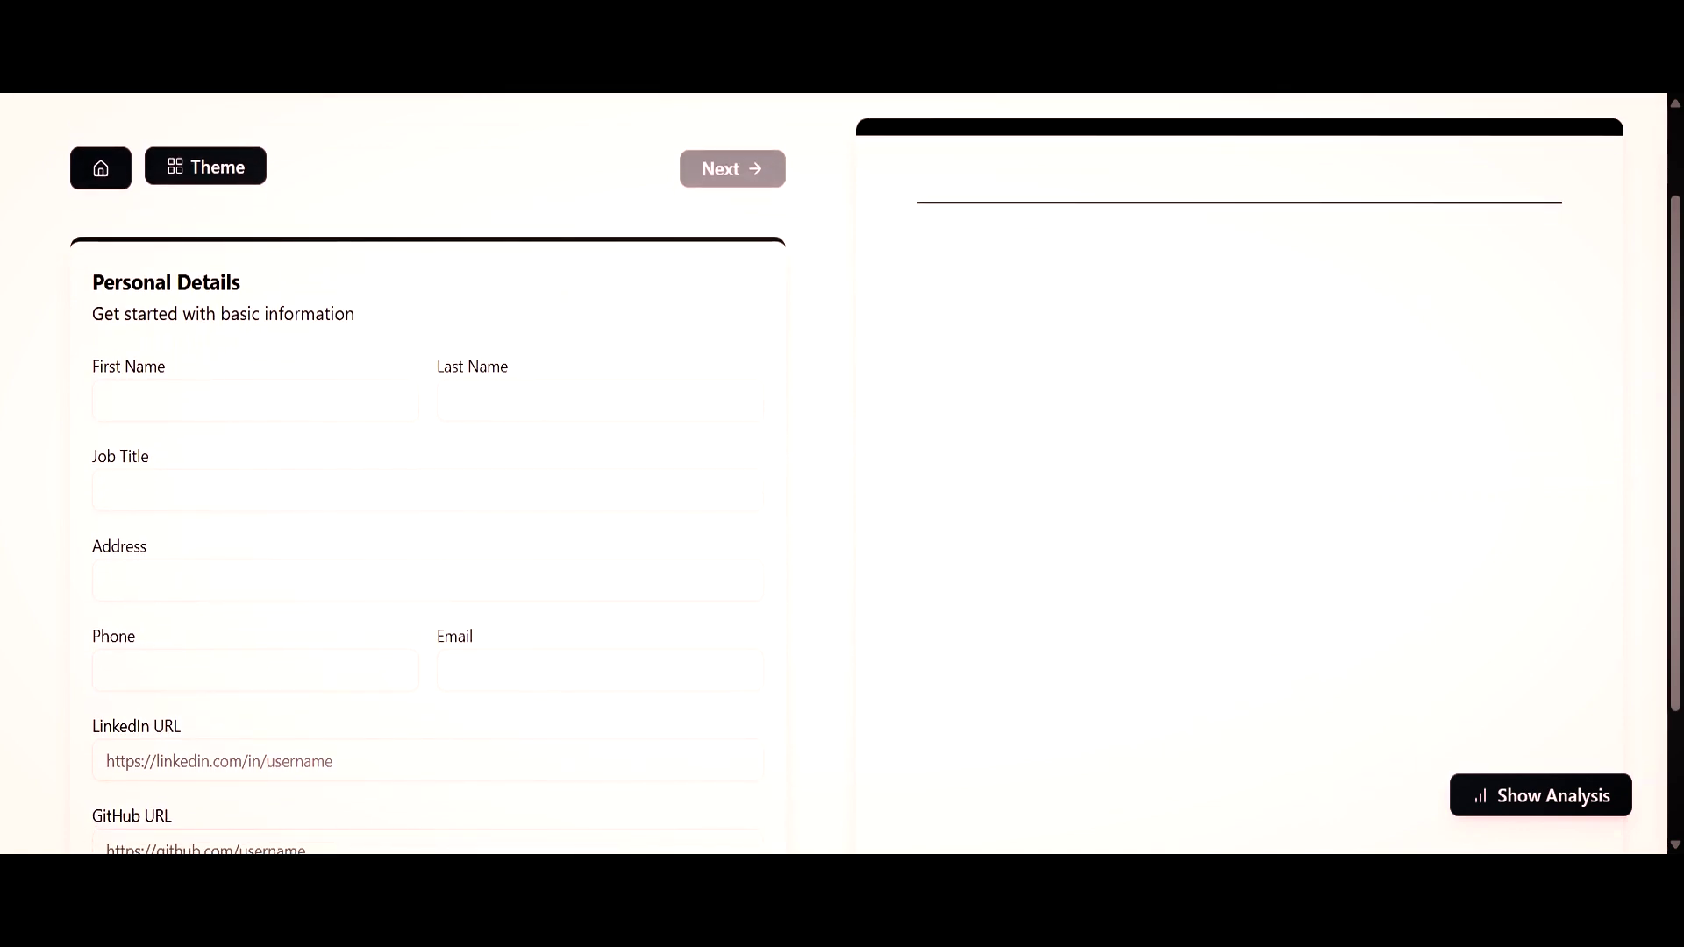
Enter the applicant's first and last name and the job title 'Full Stack Developer'.
{"action": "left_click", "coordinate": [242, 401]}
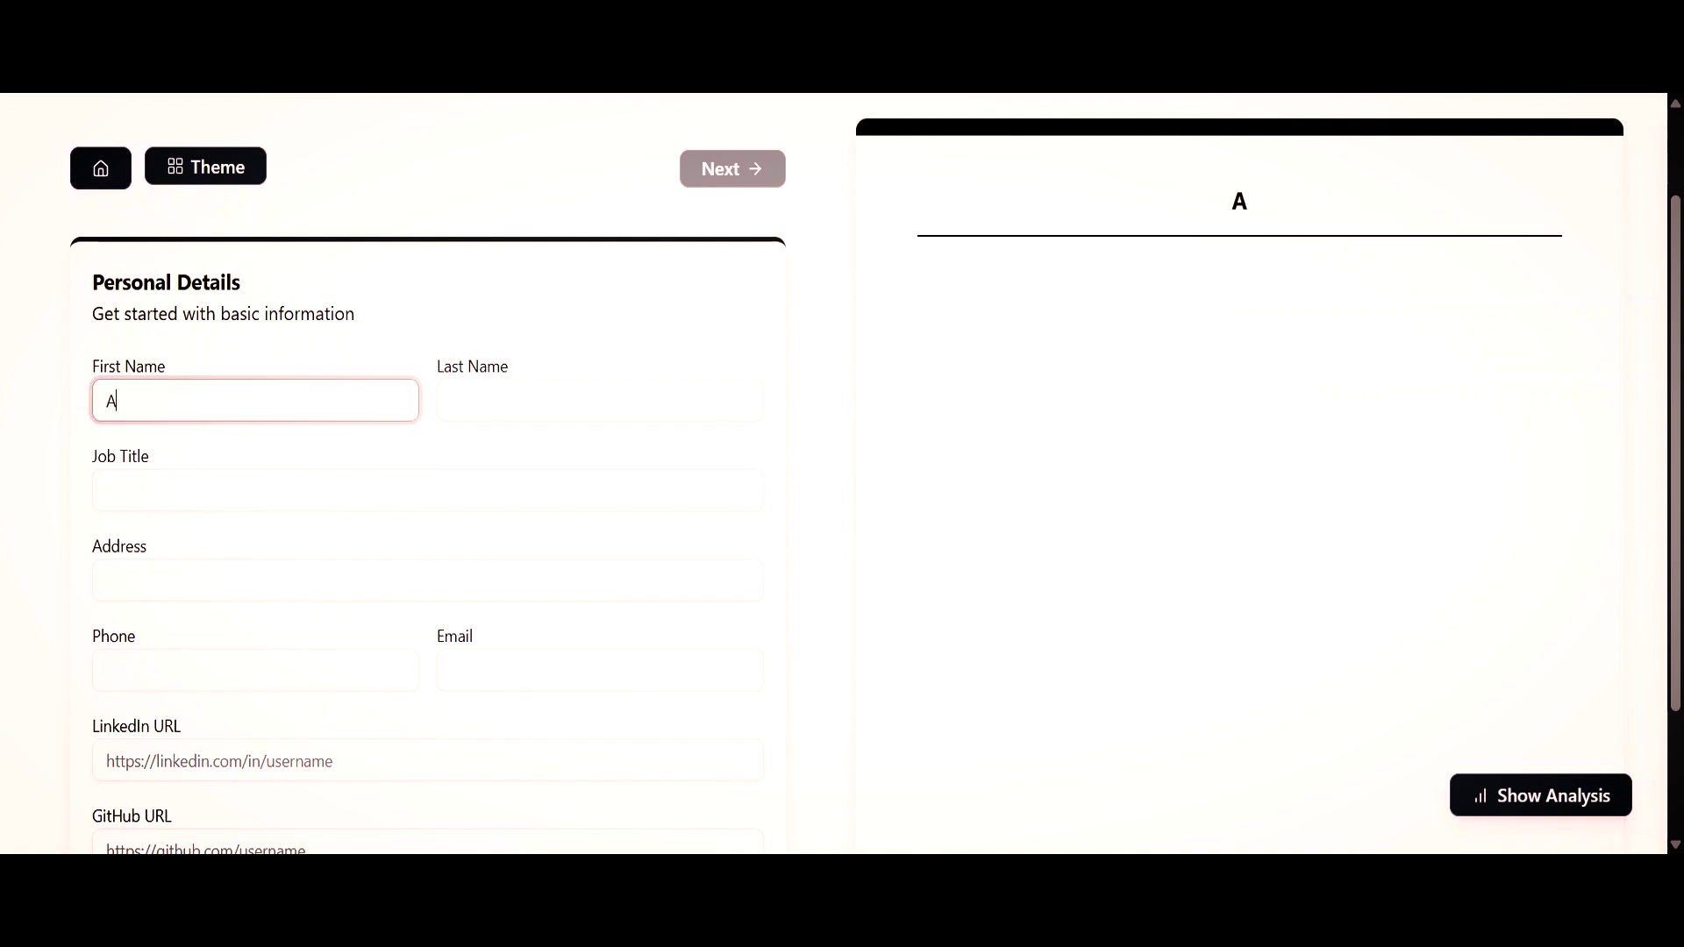
{"action": "left_click", "coordinate": [531, 406]}
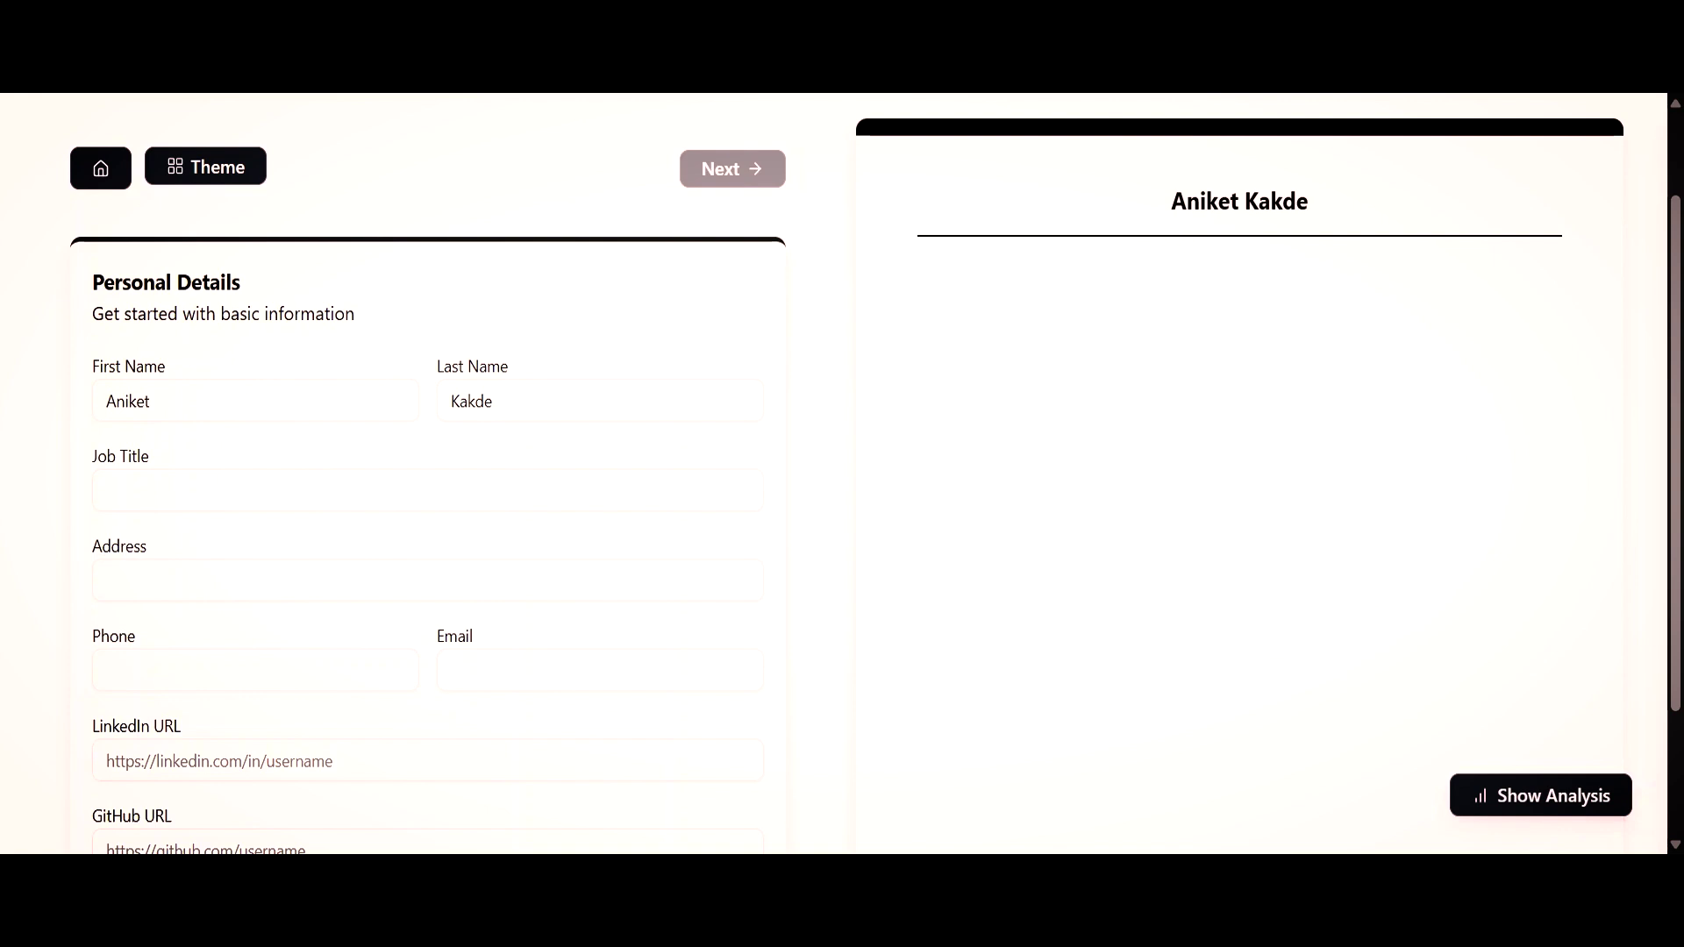
{"action": "left_click", "coordinate": [452, 489]}
{"action": "type", "text": "Fu"}
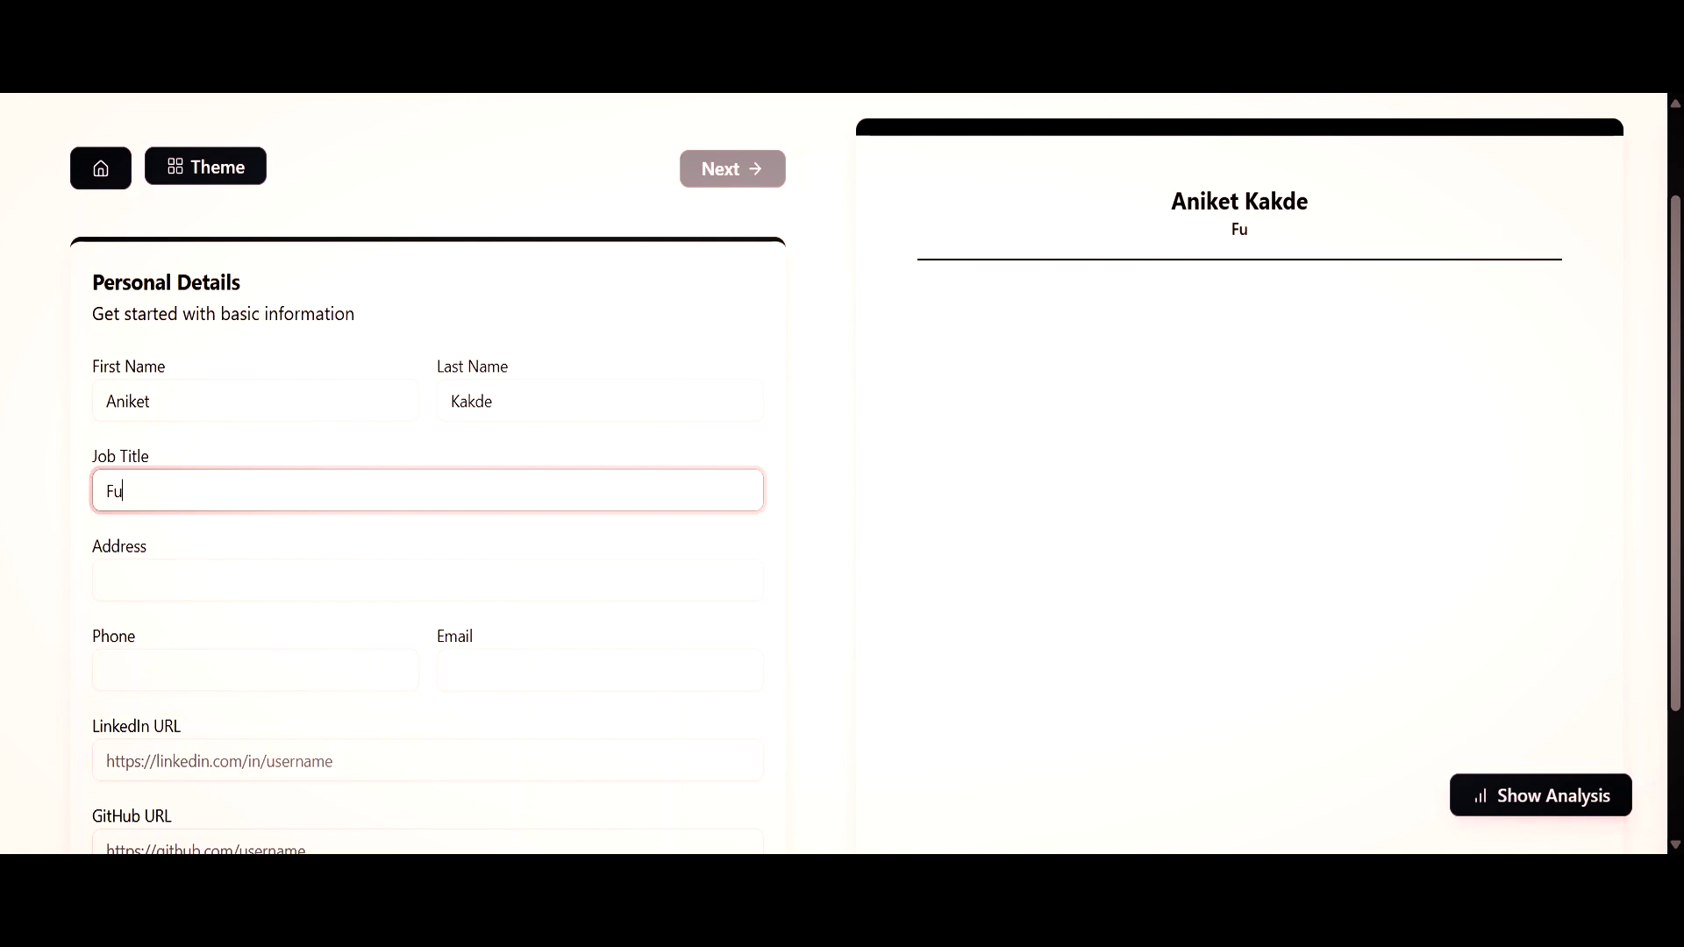
{"action": "type", "text": "ll Stack Developer"}
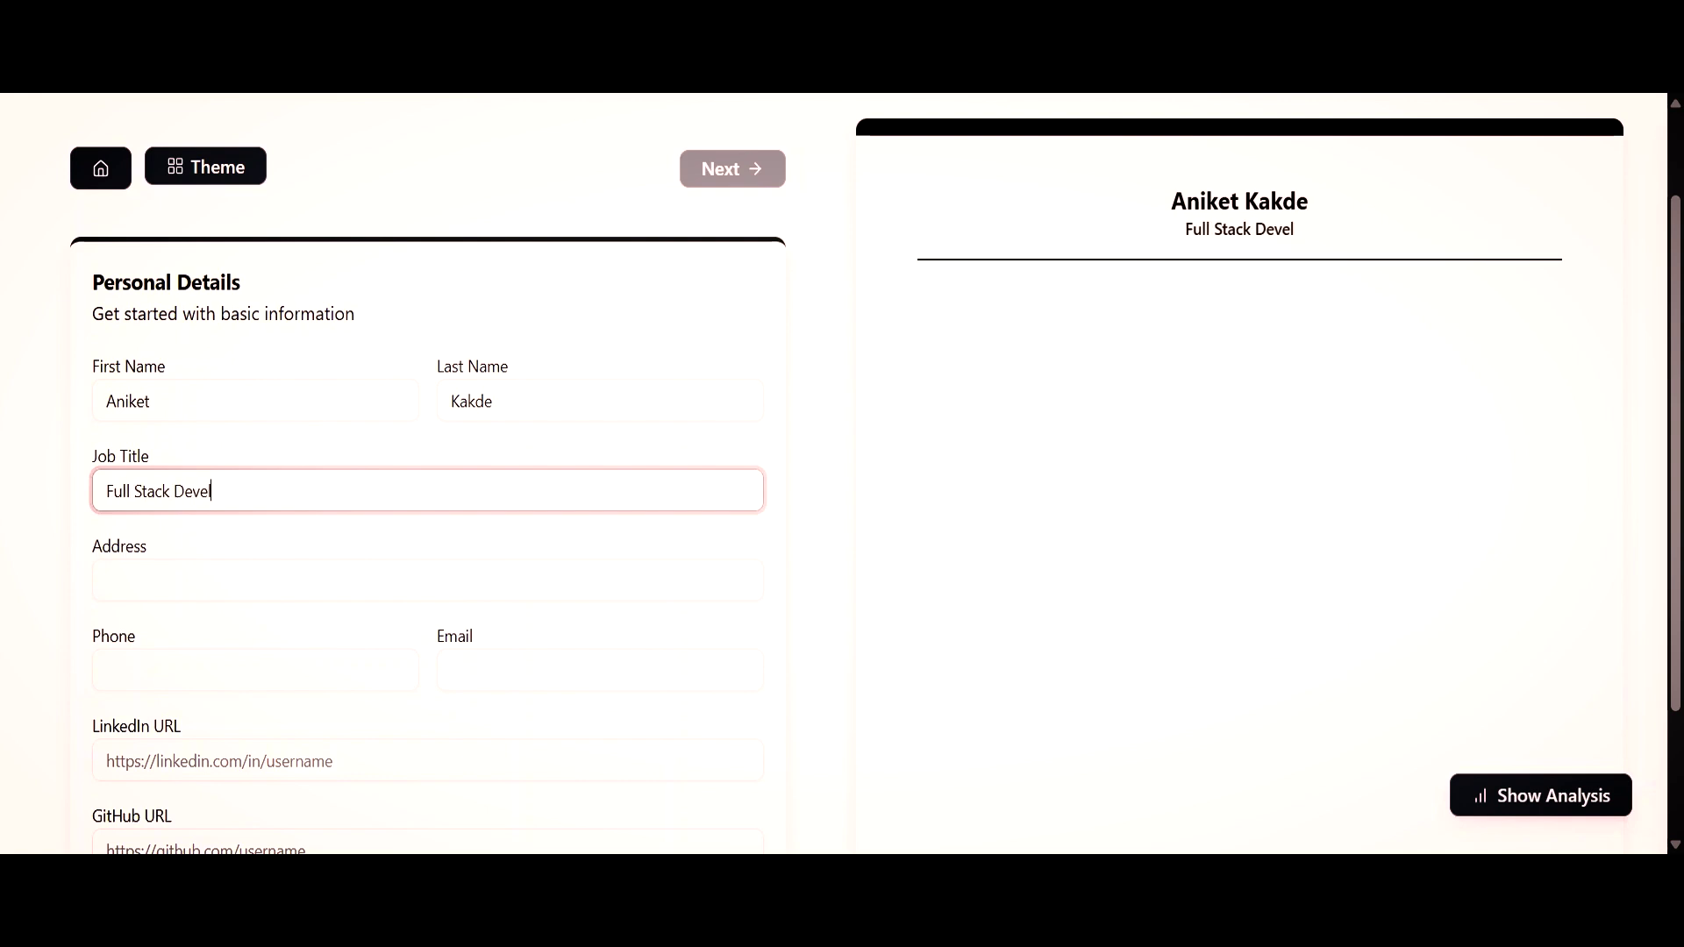
{"action": "left_click", "coordinate": [498, 457]}
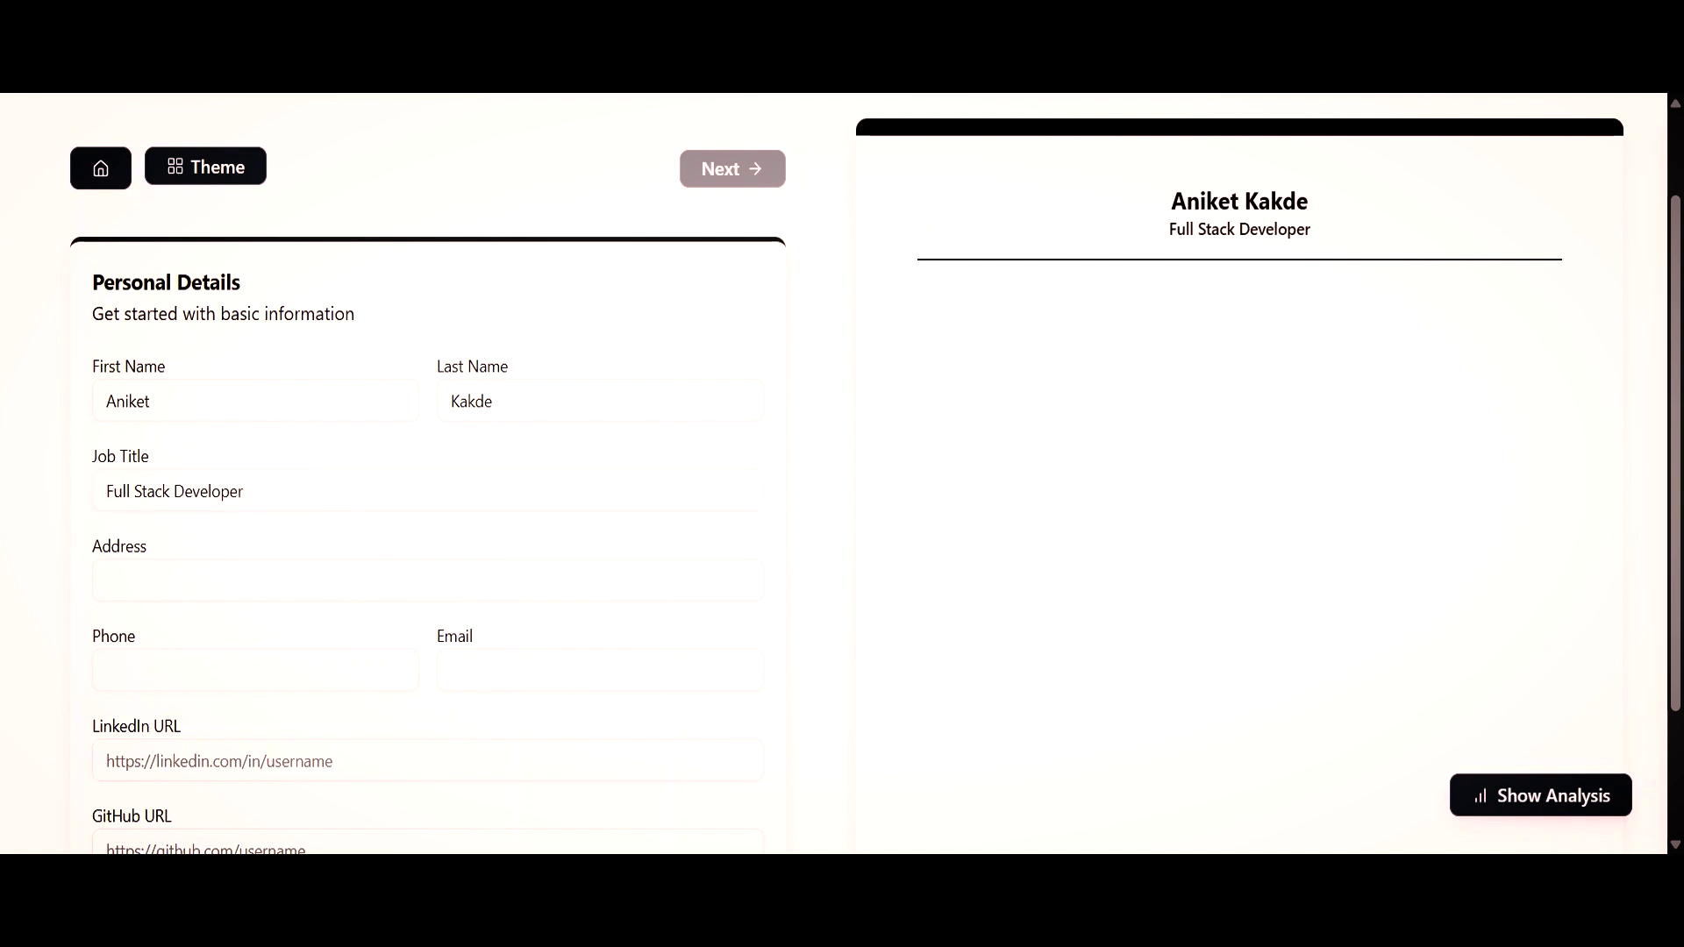
Autofill the address, phone and email, save the personal details, and continue to Summary.
{"action": "left_click", "coordinate": [274, 581]}
{"action": "key", "text": "Down"}
{"action": "key", "text": "Return"}
{"action": "scroll", "coordinate": [842, 474], "scroll_direction": "down", "scroll_amount": 2}
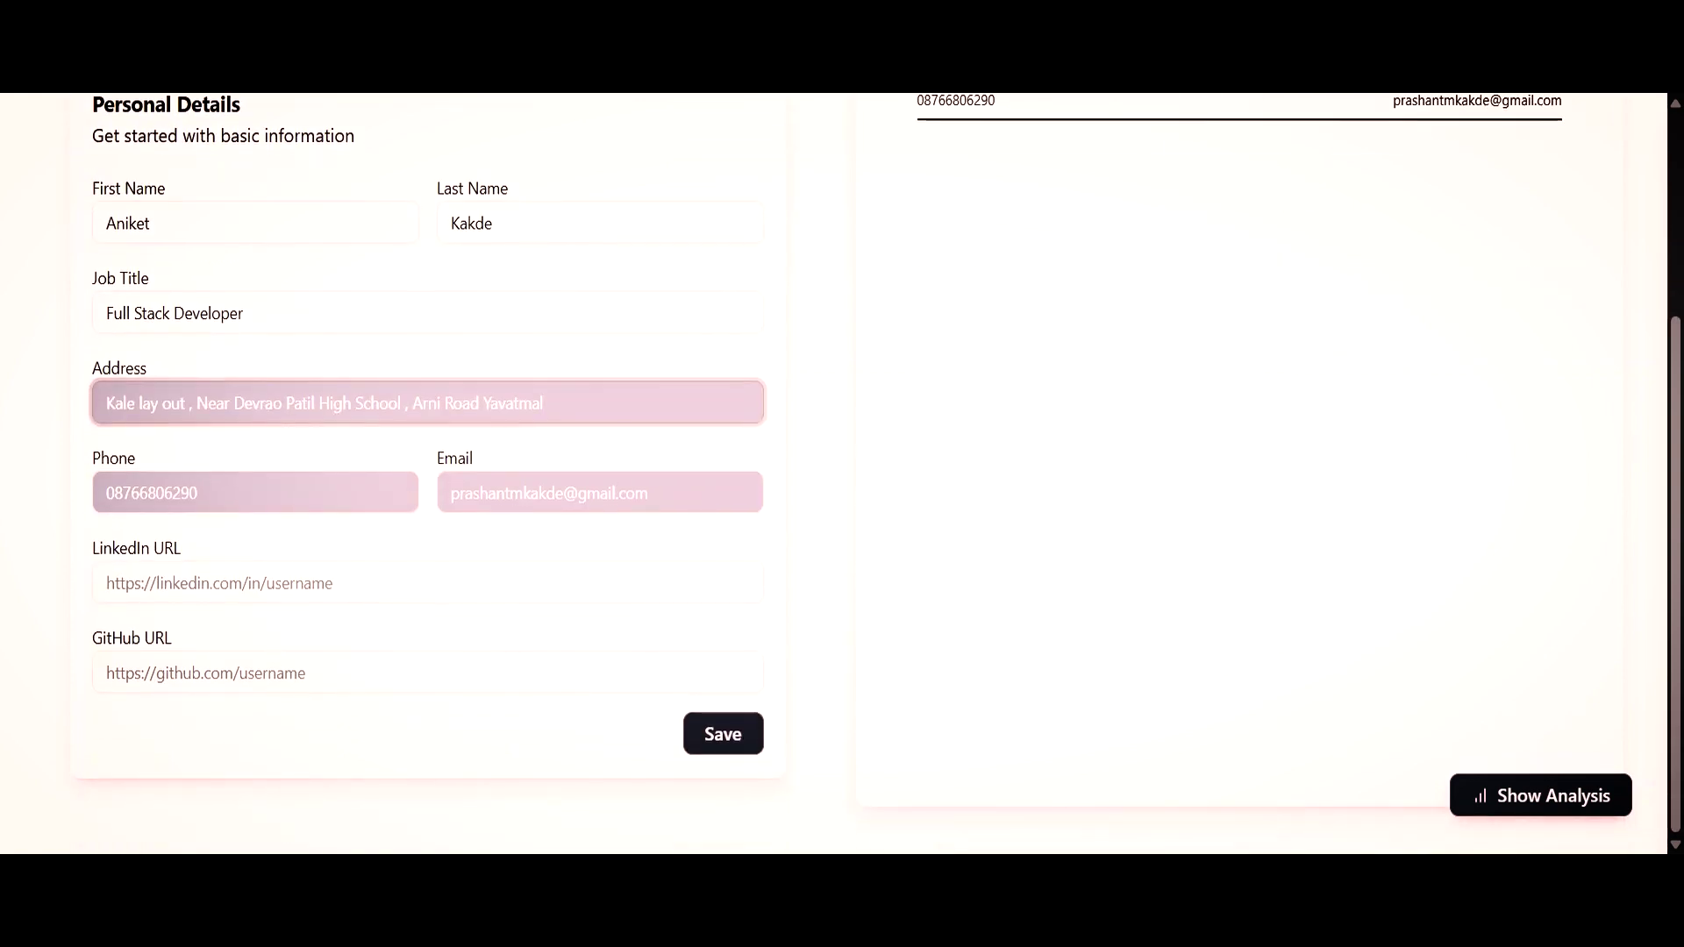
{"action": "left_click", "coordinate": [714, 752]}
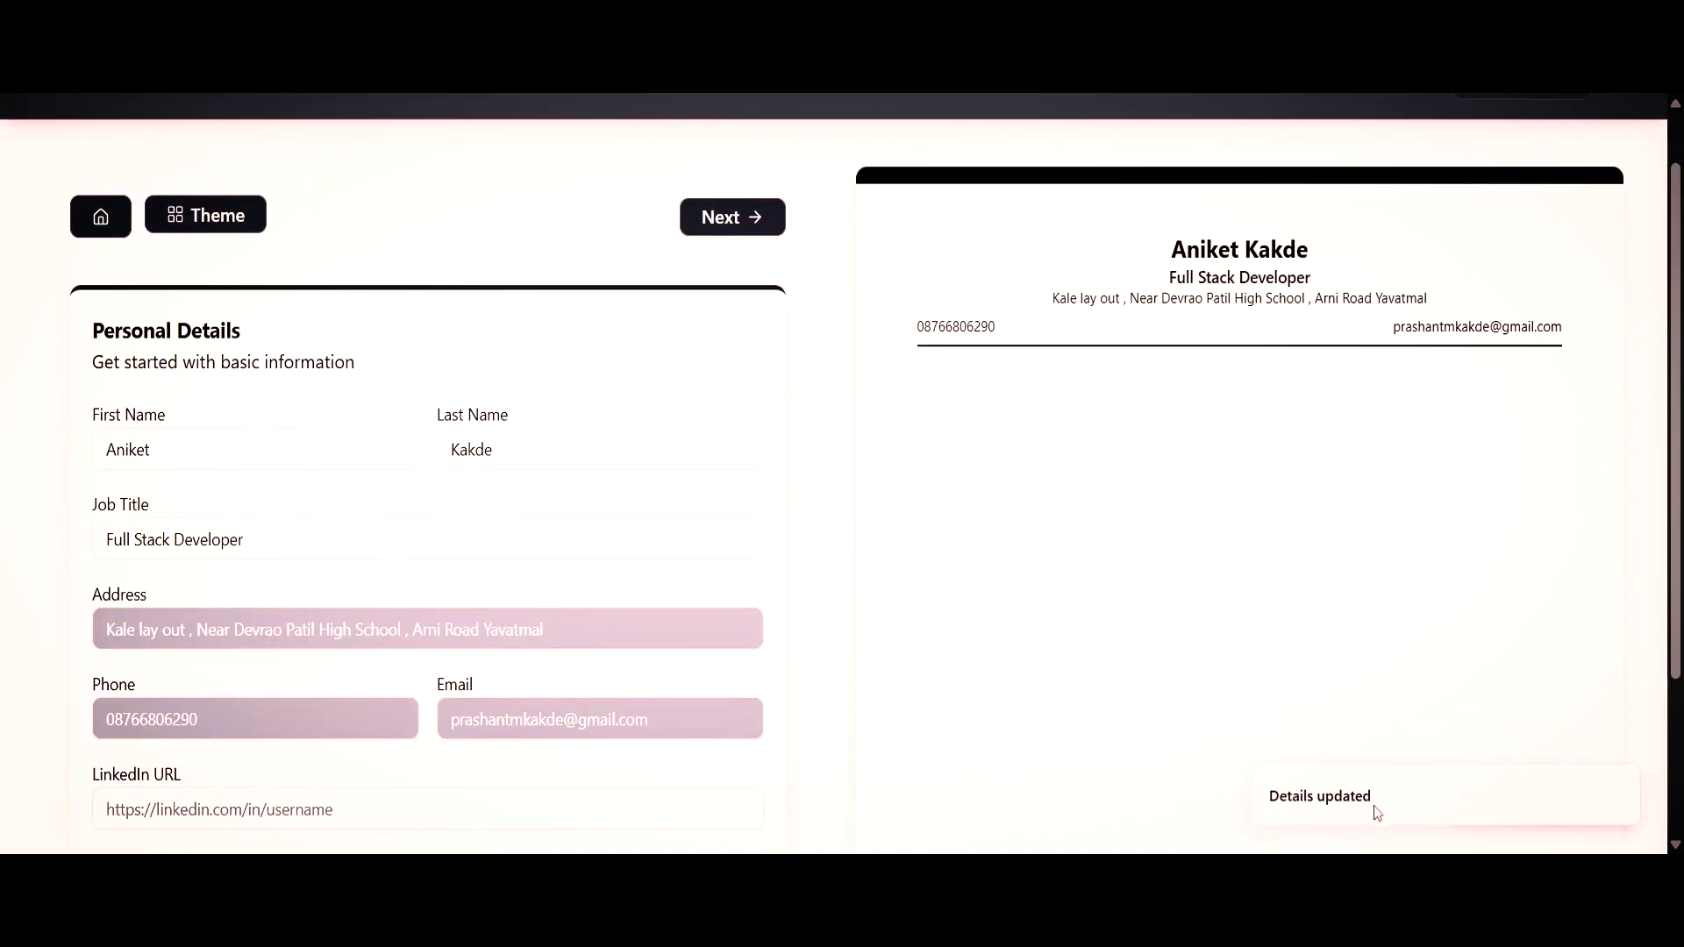
{"action": "left_click", "coordinate": [715, 219]}
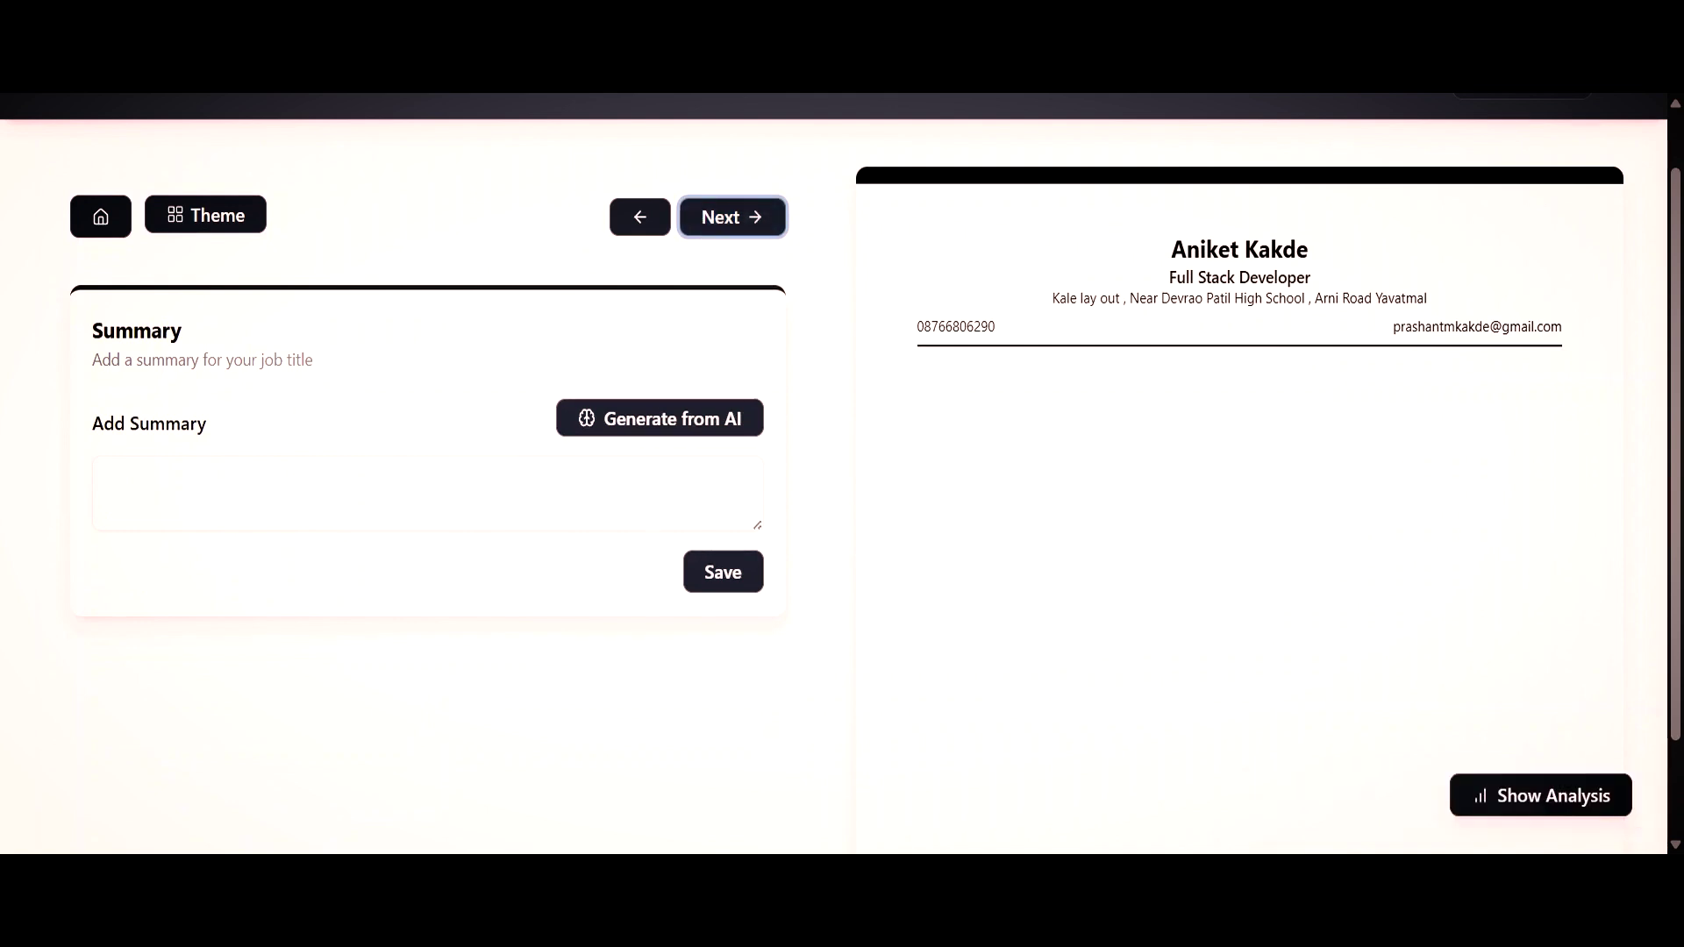
Apply the AI-generated Fresher Level summary, save it, and continue to Education.
{"action": "left_click", "coordinate": [643, 422]}
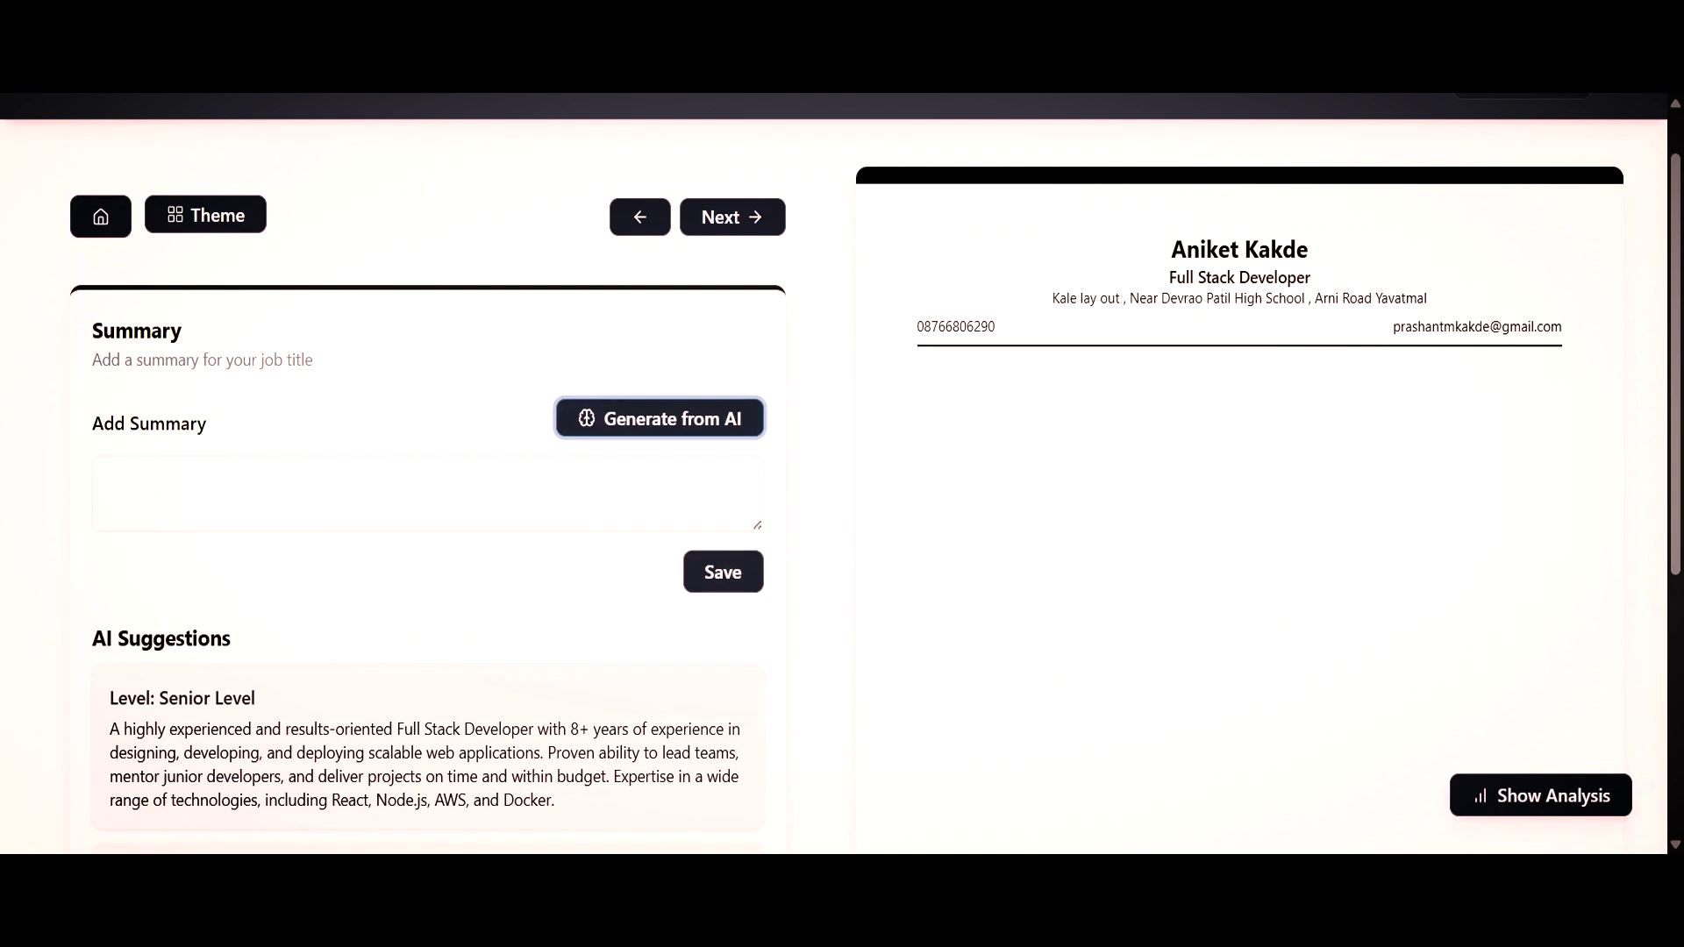
{"action": "scroll", "coordinate": [341, 576], "scroll_direction": "down", "scroll_amount": 3}
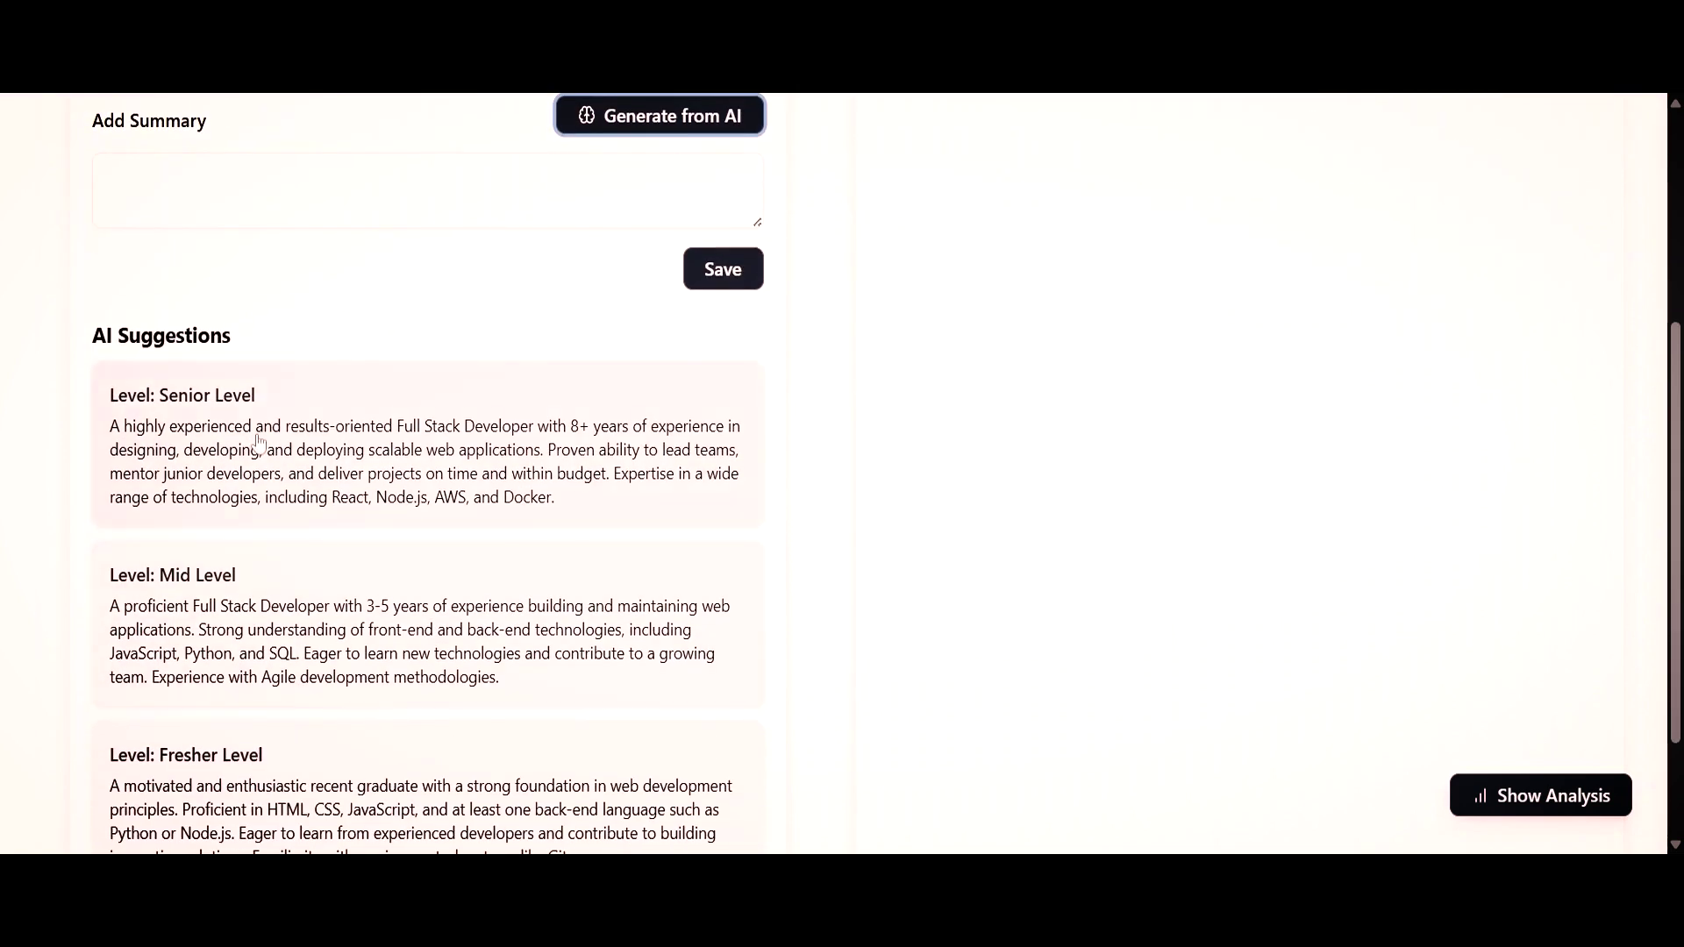
{"action": "scroll", "coordinate": [258, 443], "scroll_direction": "down", "scroll_amount": 2}
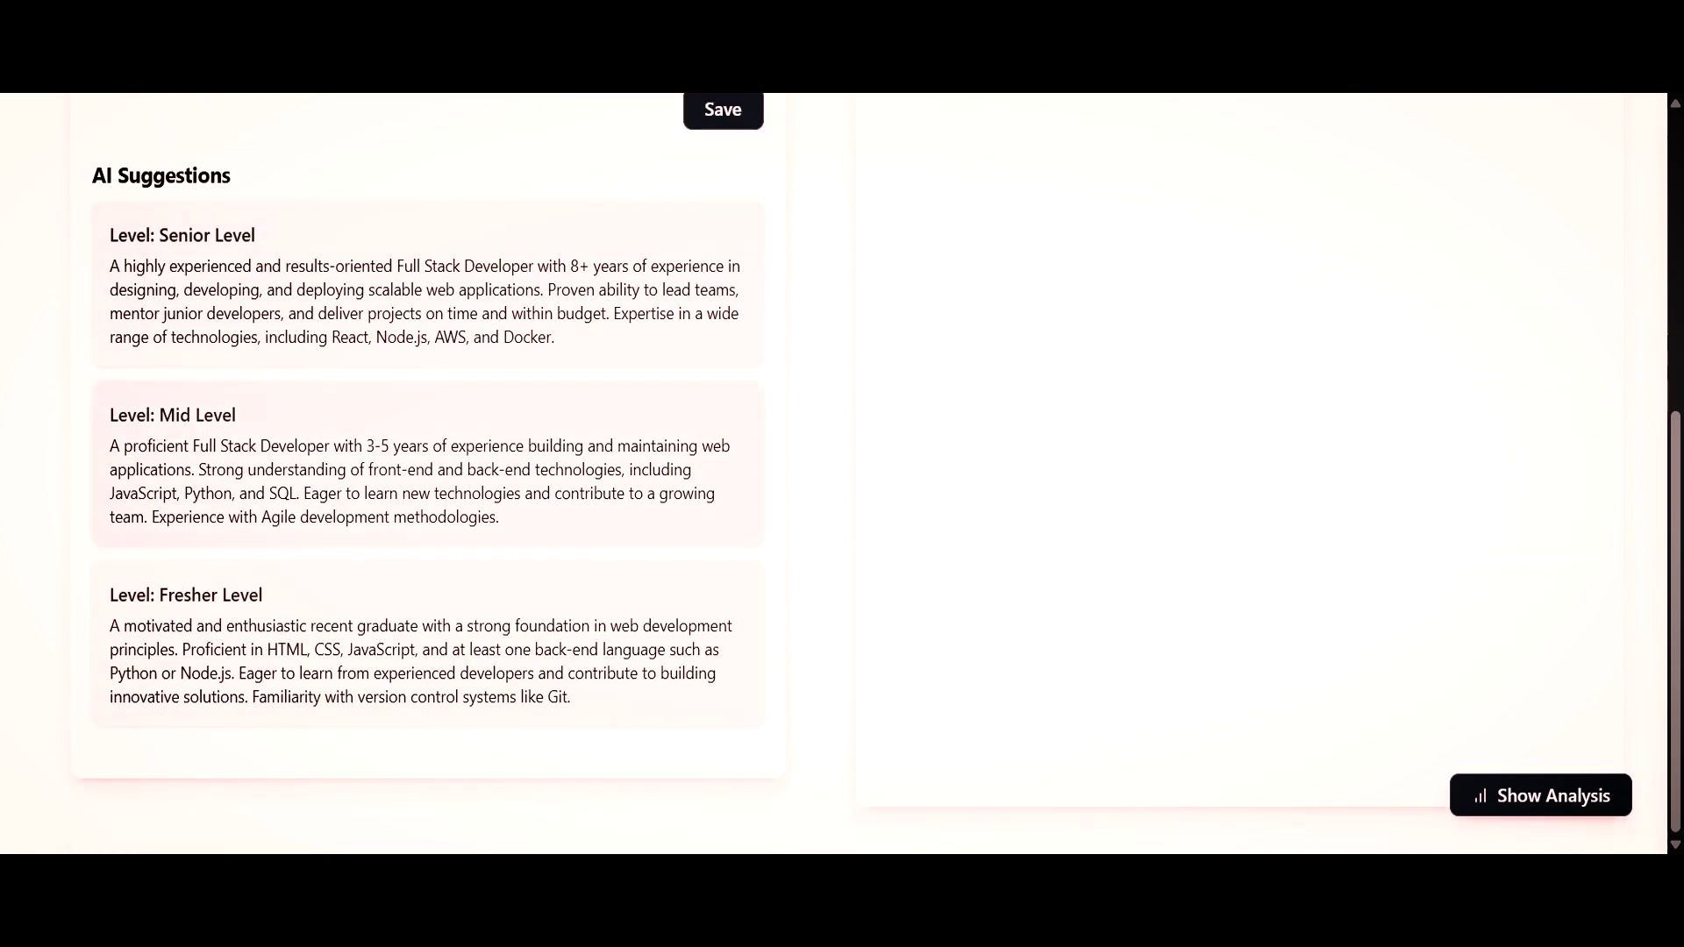
{"action": "left_click", "coordinate": [259, 625]}
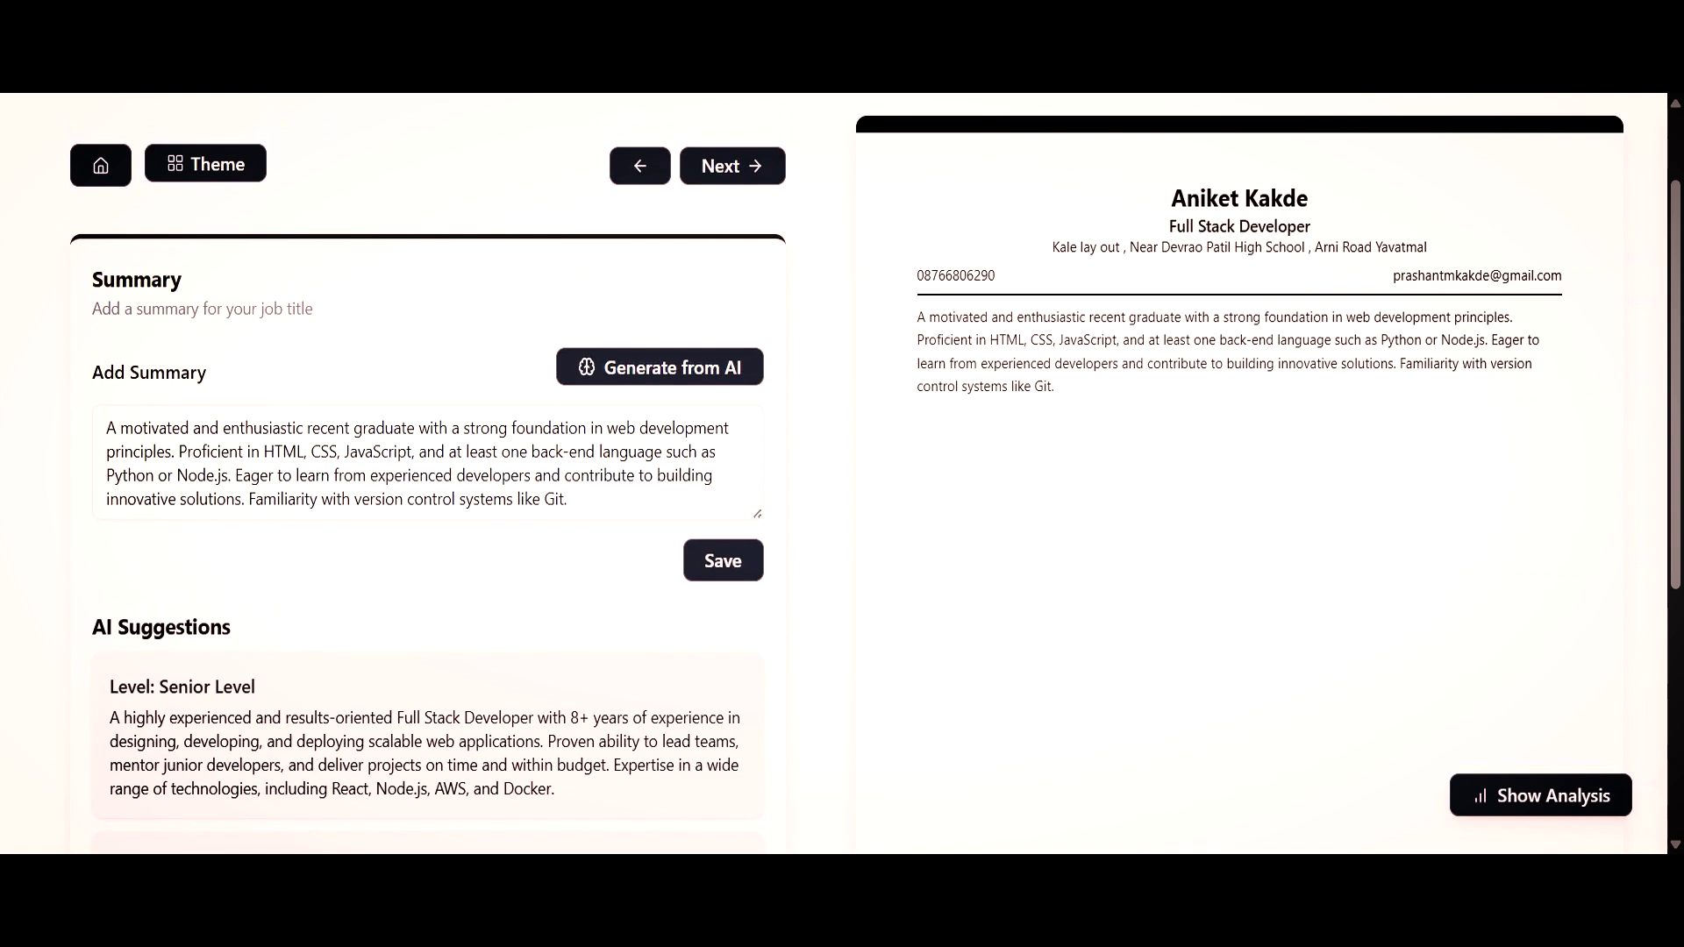
{"action": "left_click", "coordinate": [722, 560]}
{"action": "left_click", "coordinate": [742, 166]}
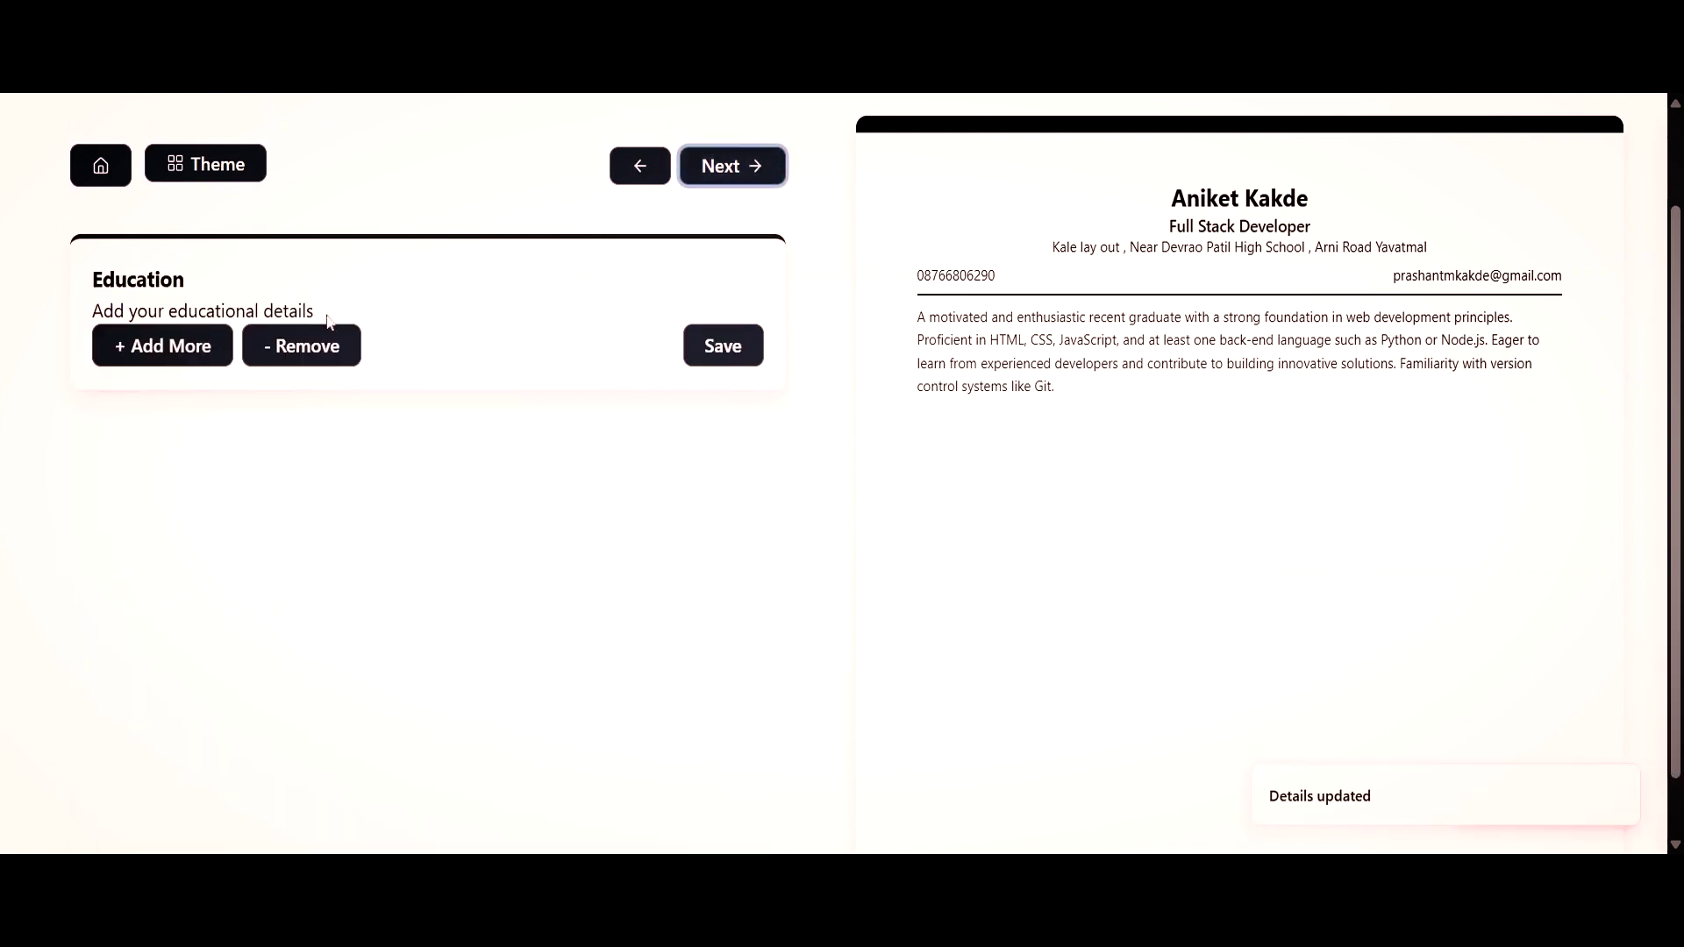
Add an education entry, skip experience, and add the 'AI Powered Job Application Agent' project.
{"action": "left_click", "coordinate": [188, 343]}
{"action": "left_click", "coordinate": [732, 166]}
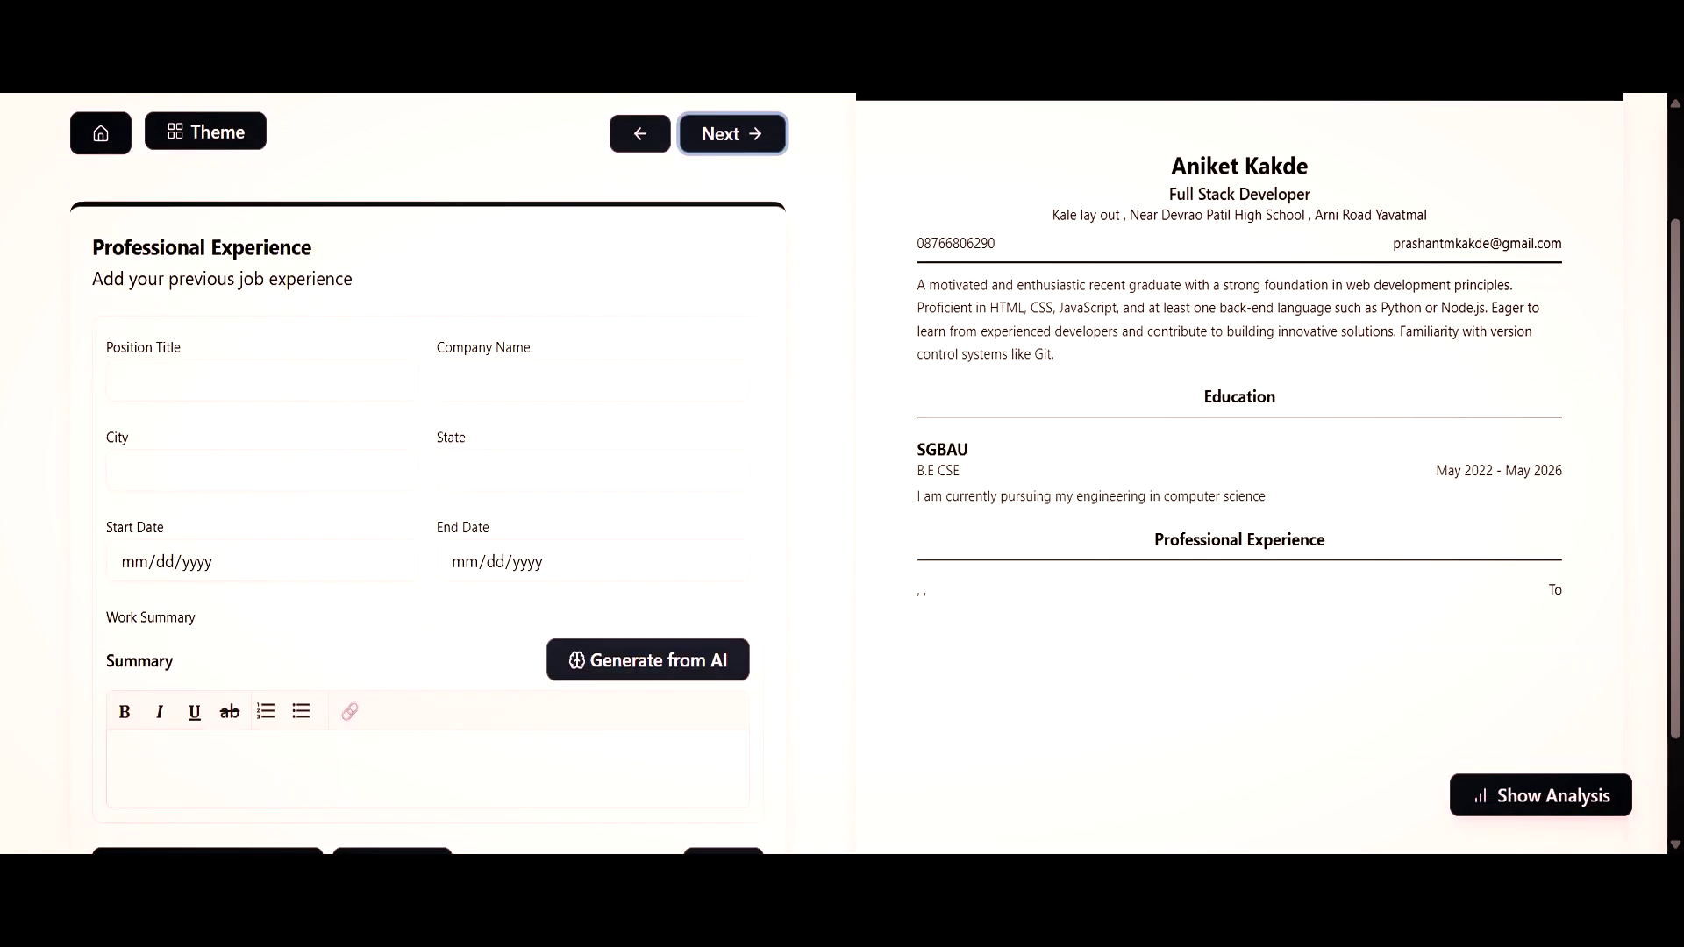
{"action": "scroll", "coordinate": [407, 564], "scroll_direction": "down", "scroll_amount": 2}
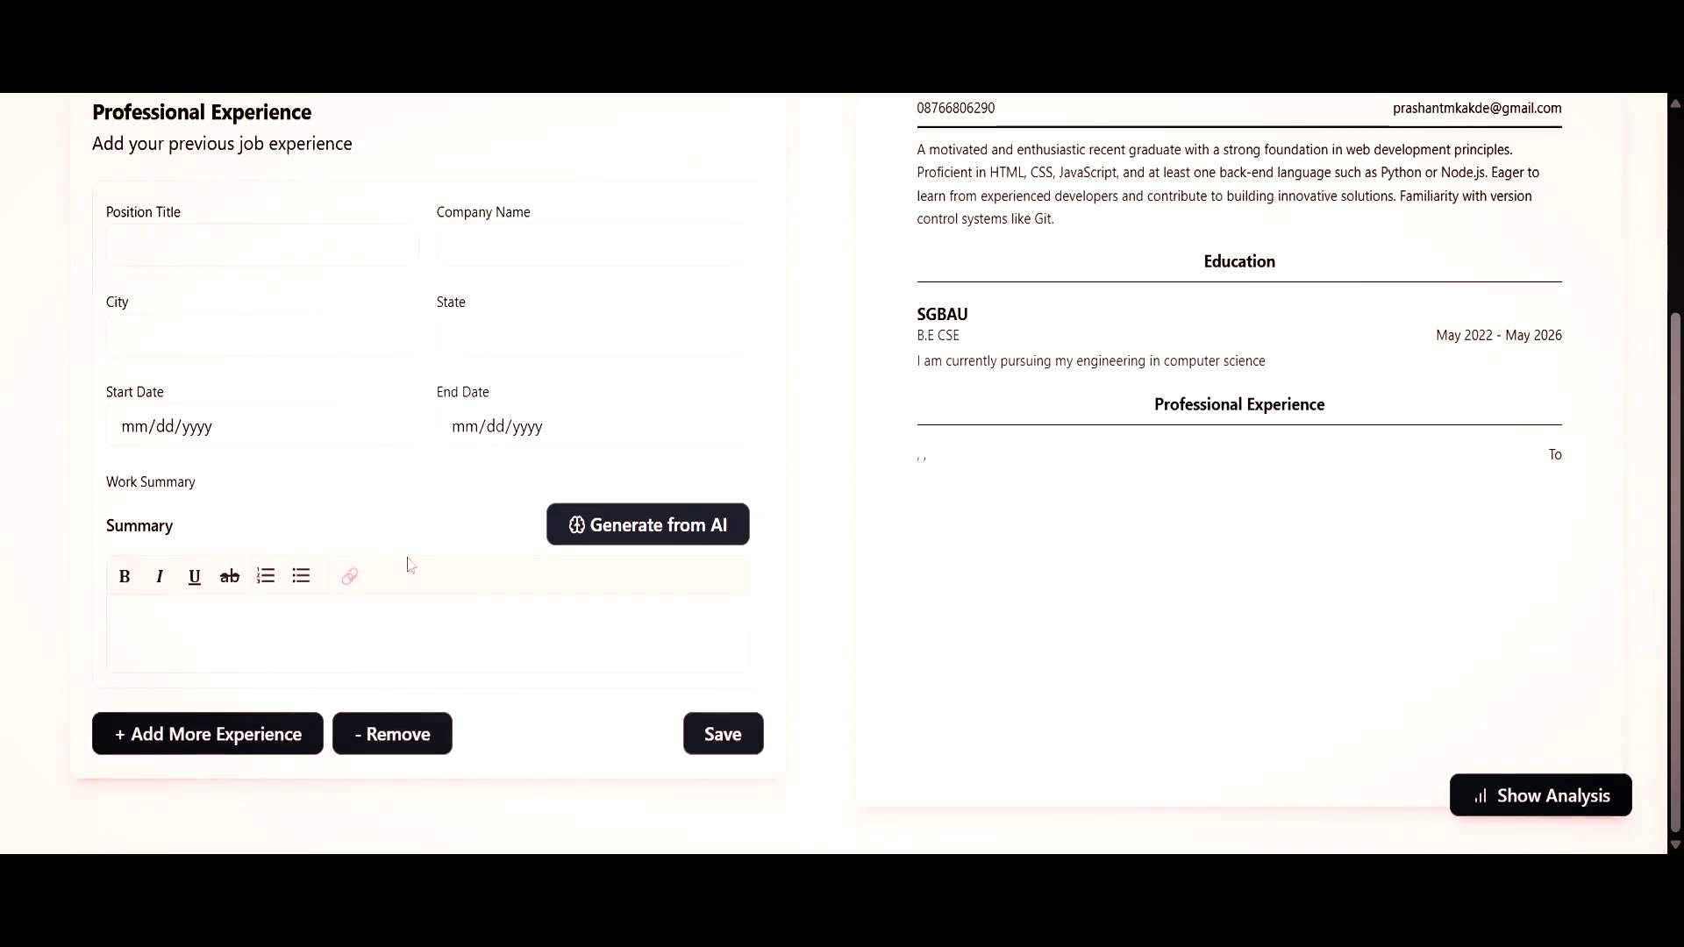
{"action": "left_click", "coordinate": [400, 733]}
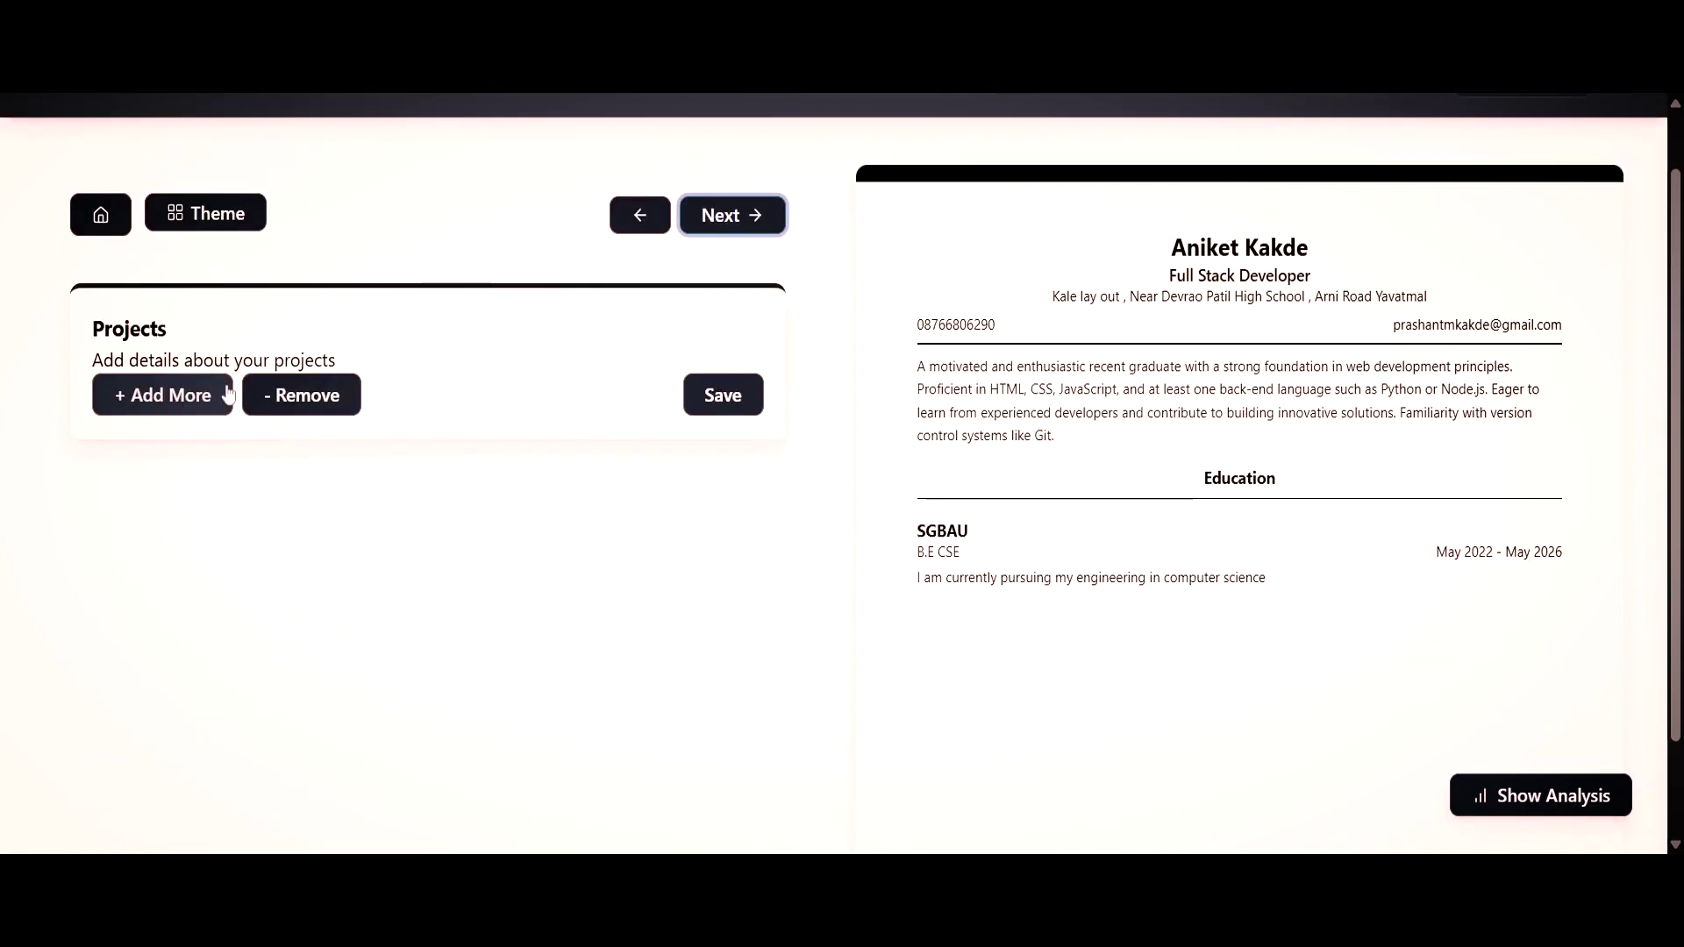
{"action": "left_click", "coordinate": [227, 393]}
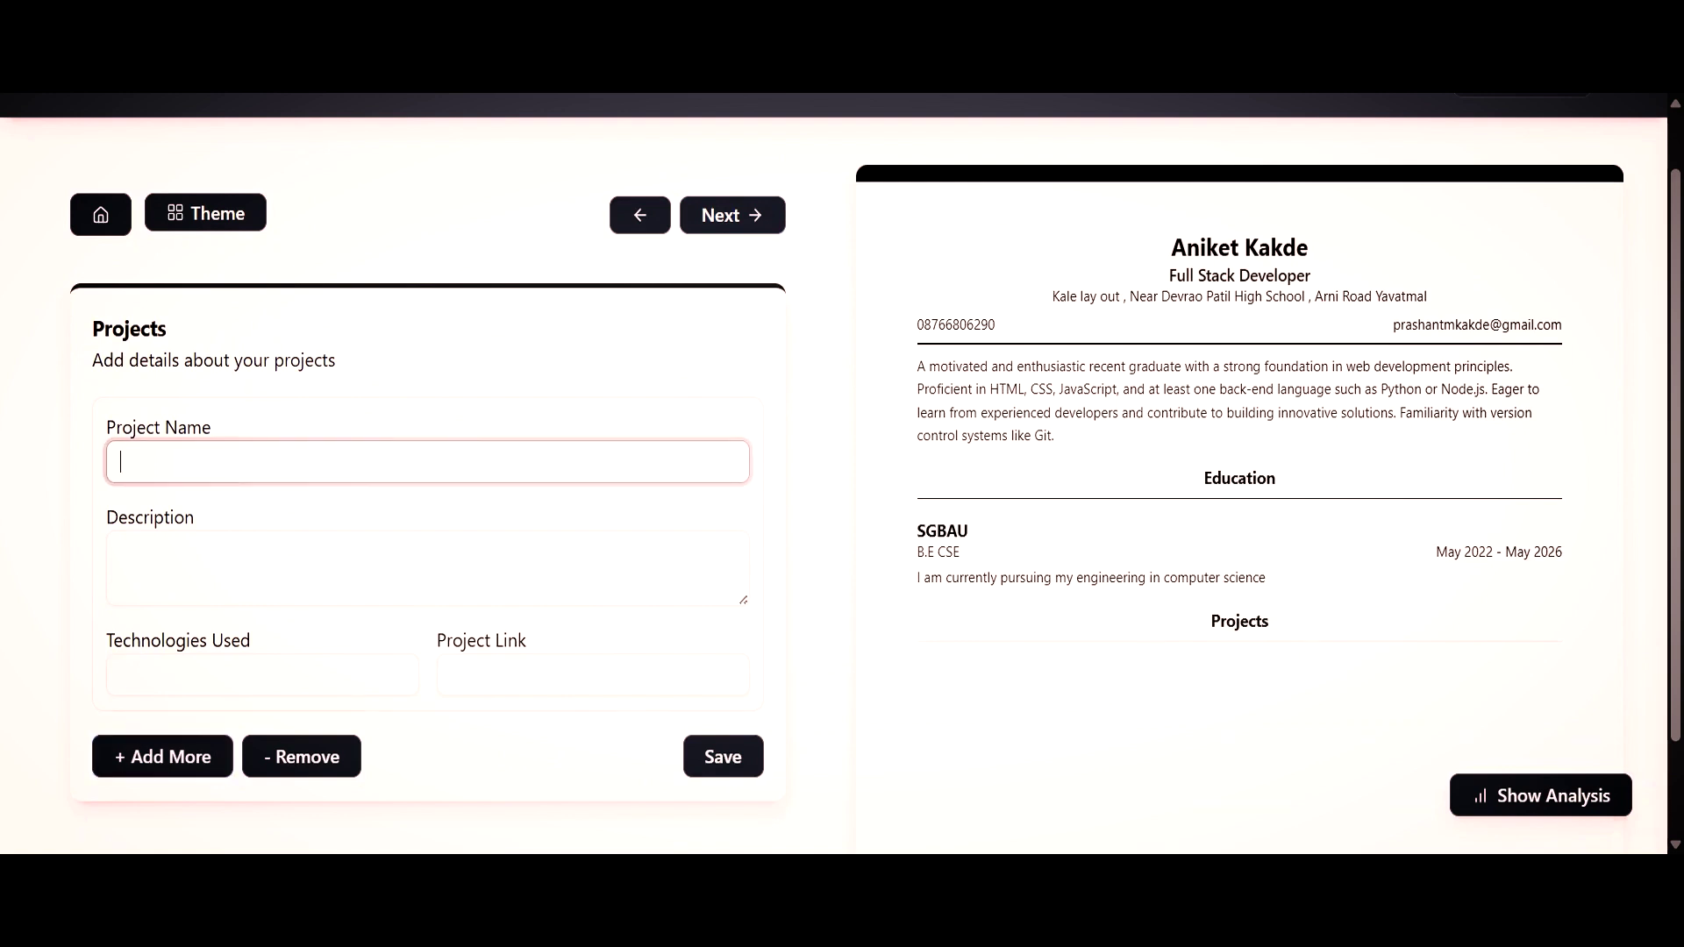
{"action": "type", "text": "AI Powered Job Application Agent"}
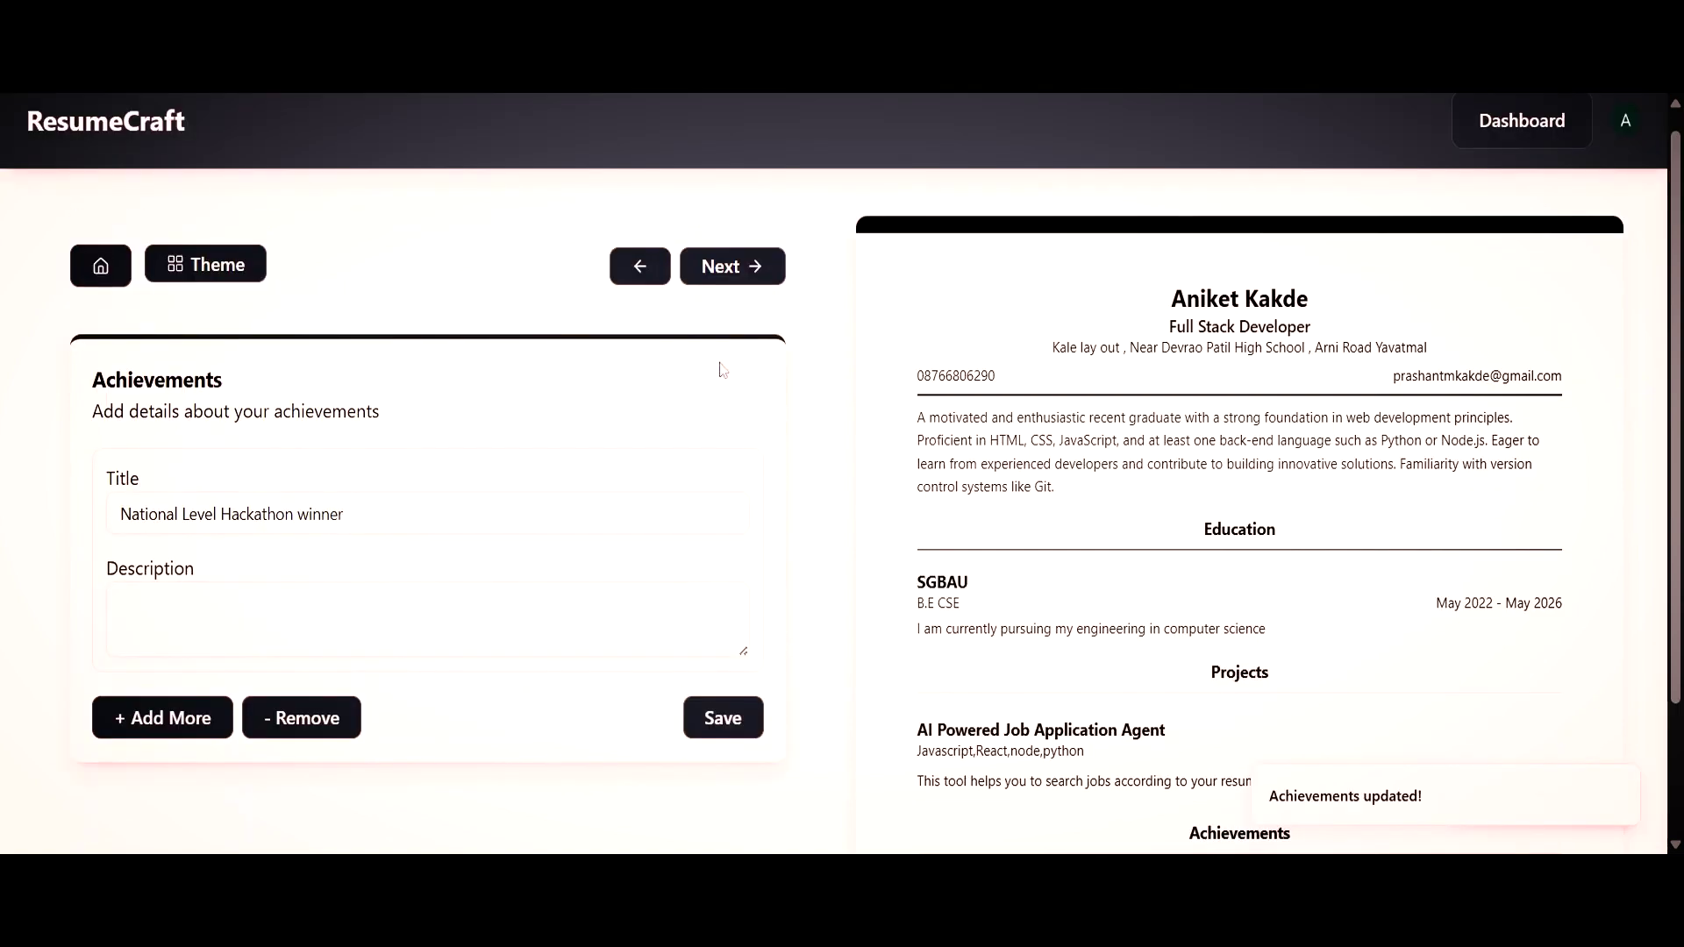
Save Python, Javascript and C++ as the resume's skills.
{"action": "left_click", "coordinate": [747, 281]}
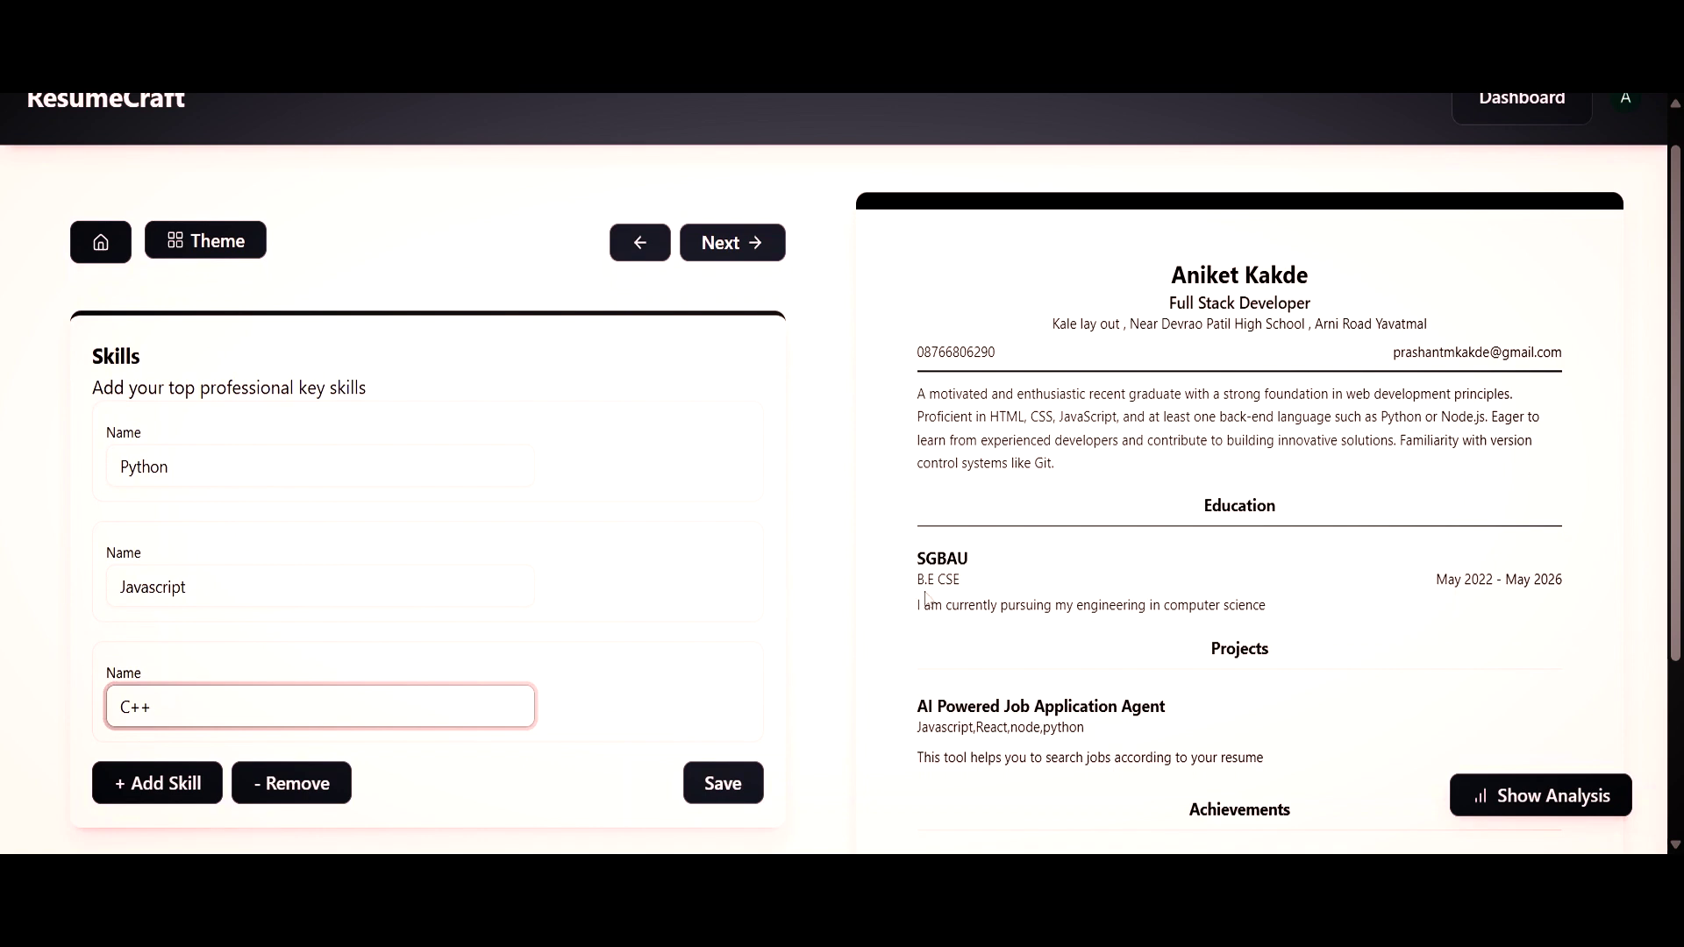
{"action": "scroll", "coordinate": [928, 597], "scroll_direction": "down", "scroll_amount": 3}
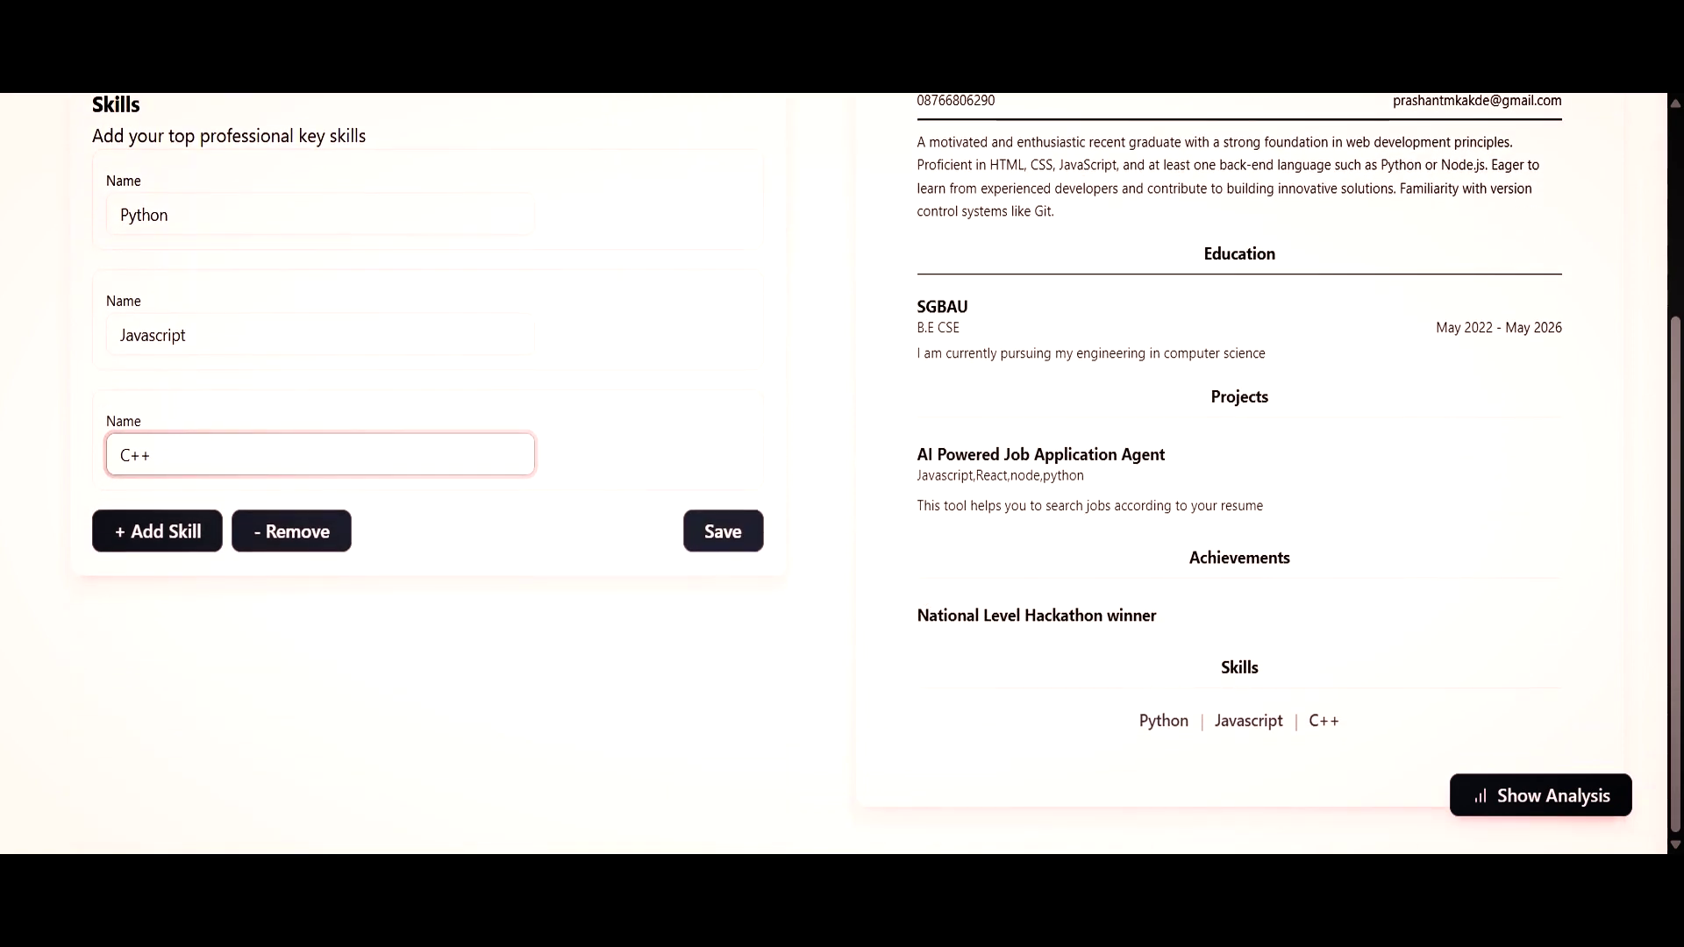
{"action": "left_click", "coordinate": [717, 545]}
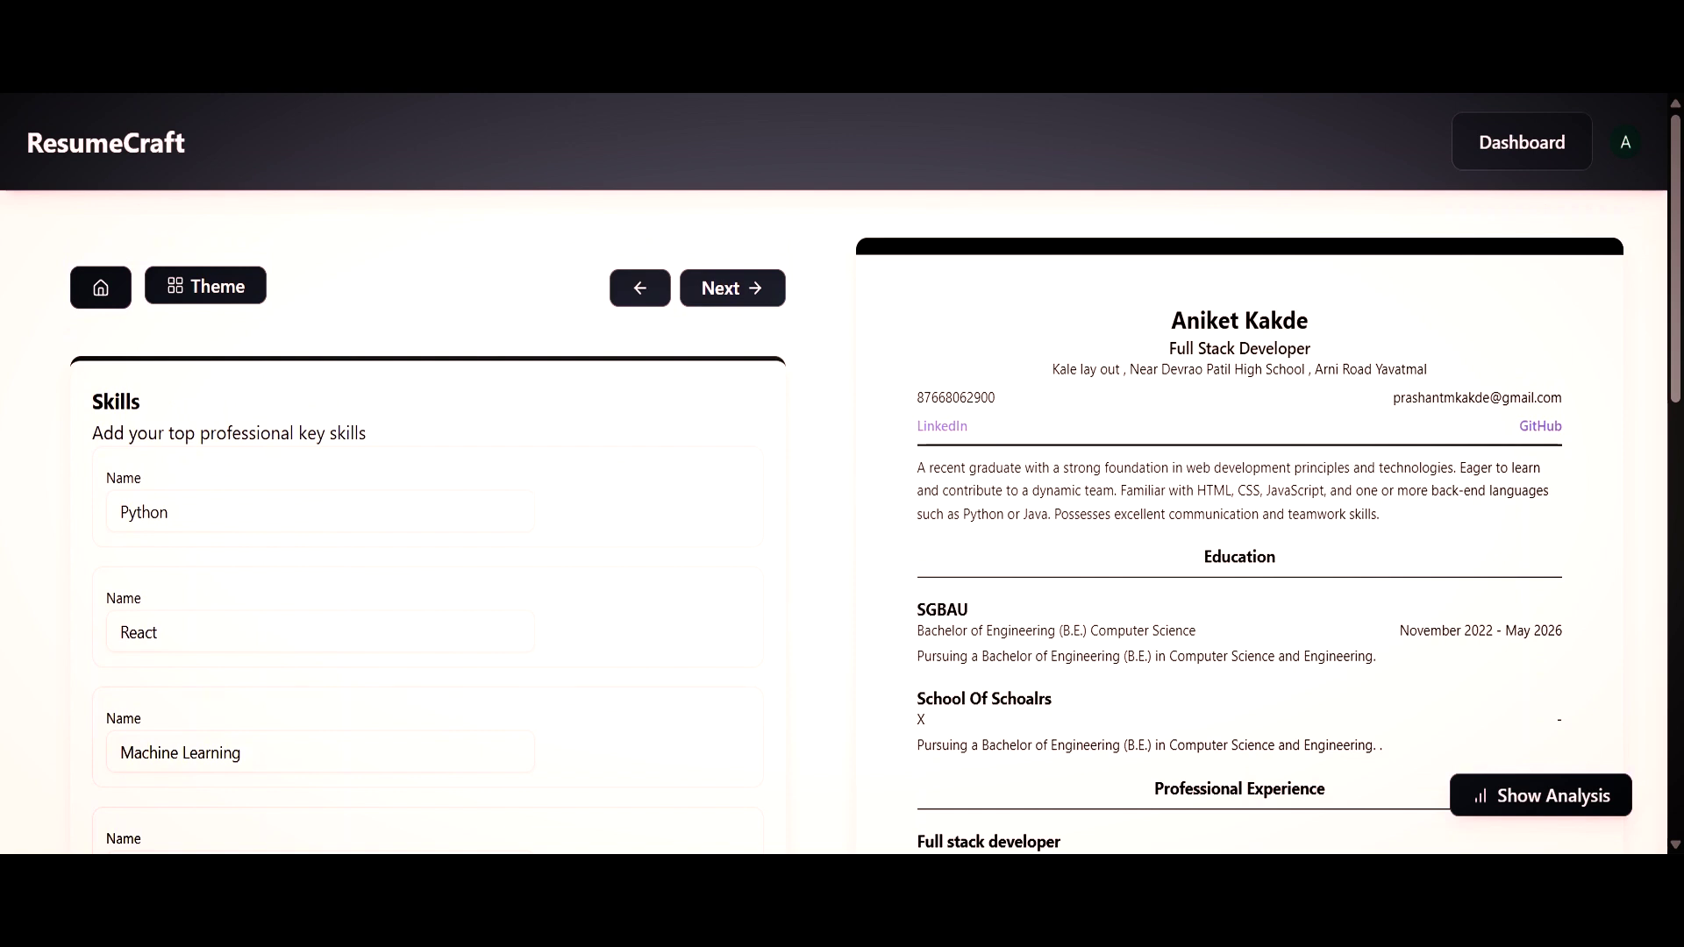
{"action": "scroll", "coordinate": [833, 474], "scroll_direction": "down", "scroll_amount": 2}
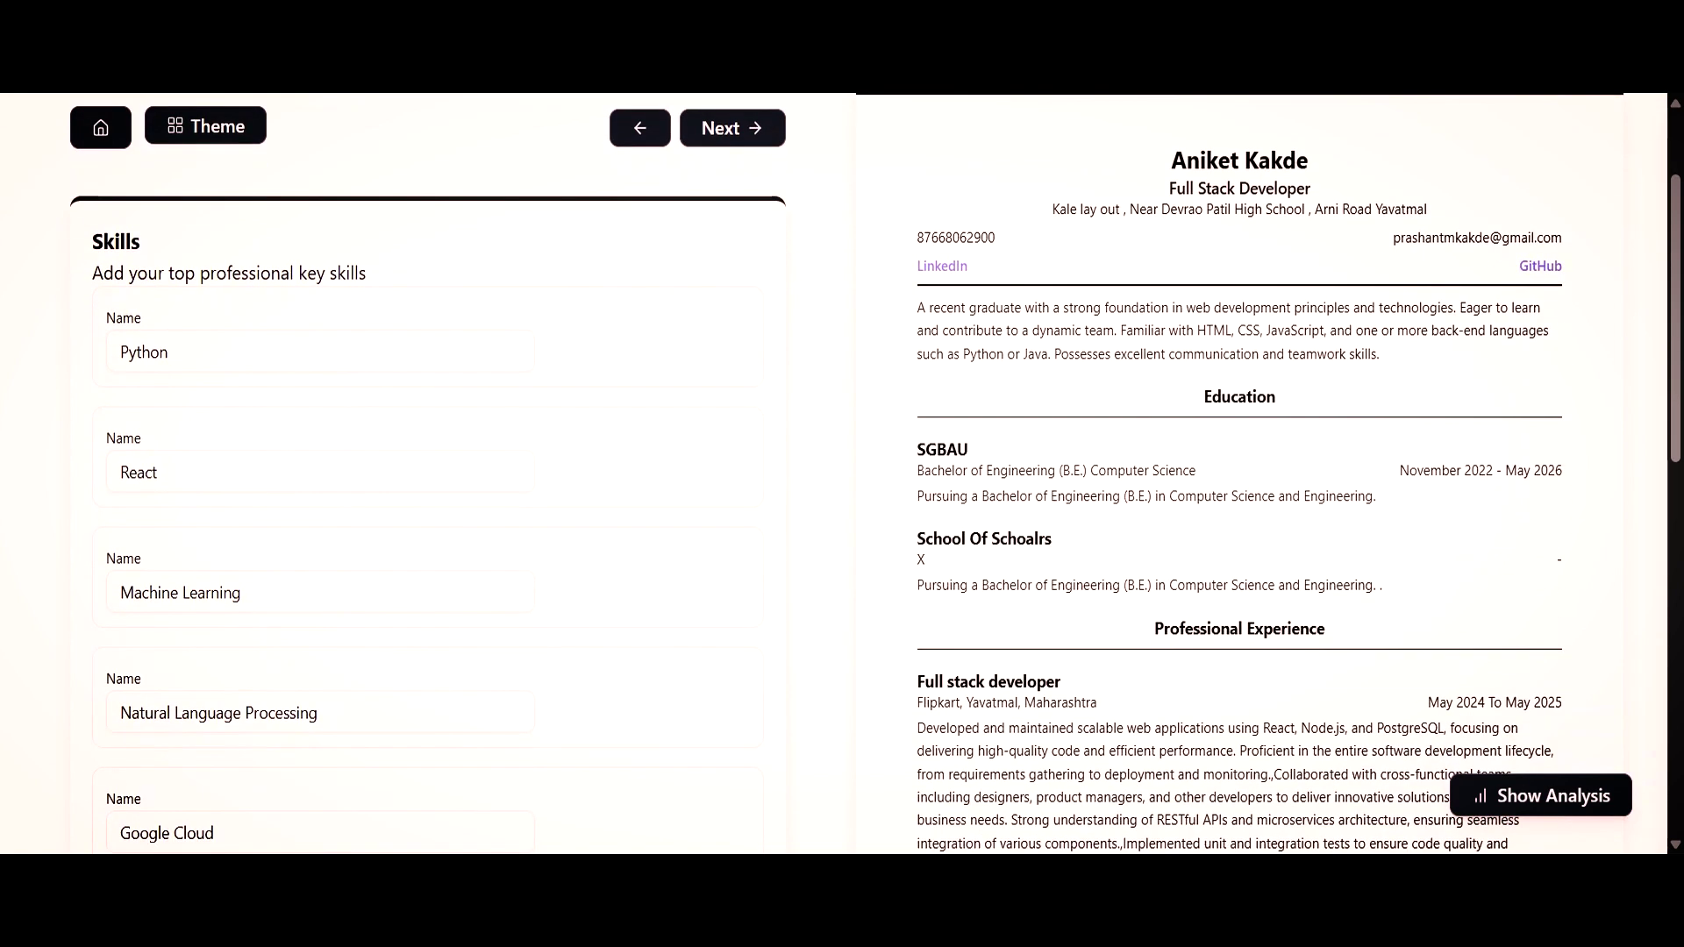
{"action": "scroll", "coordinate": [833, 474], "scroll_direction": "up", "scroll_amount": 1}
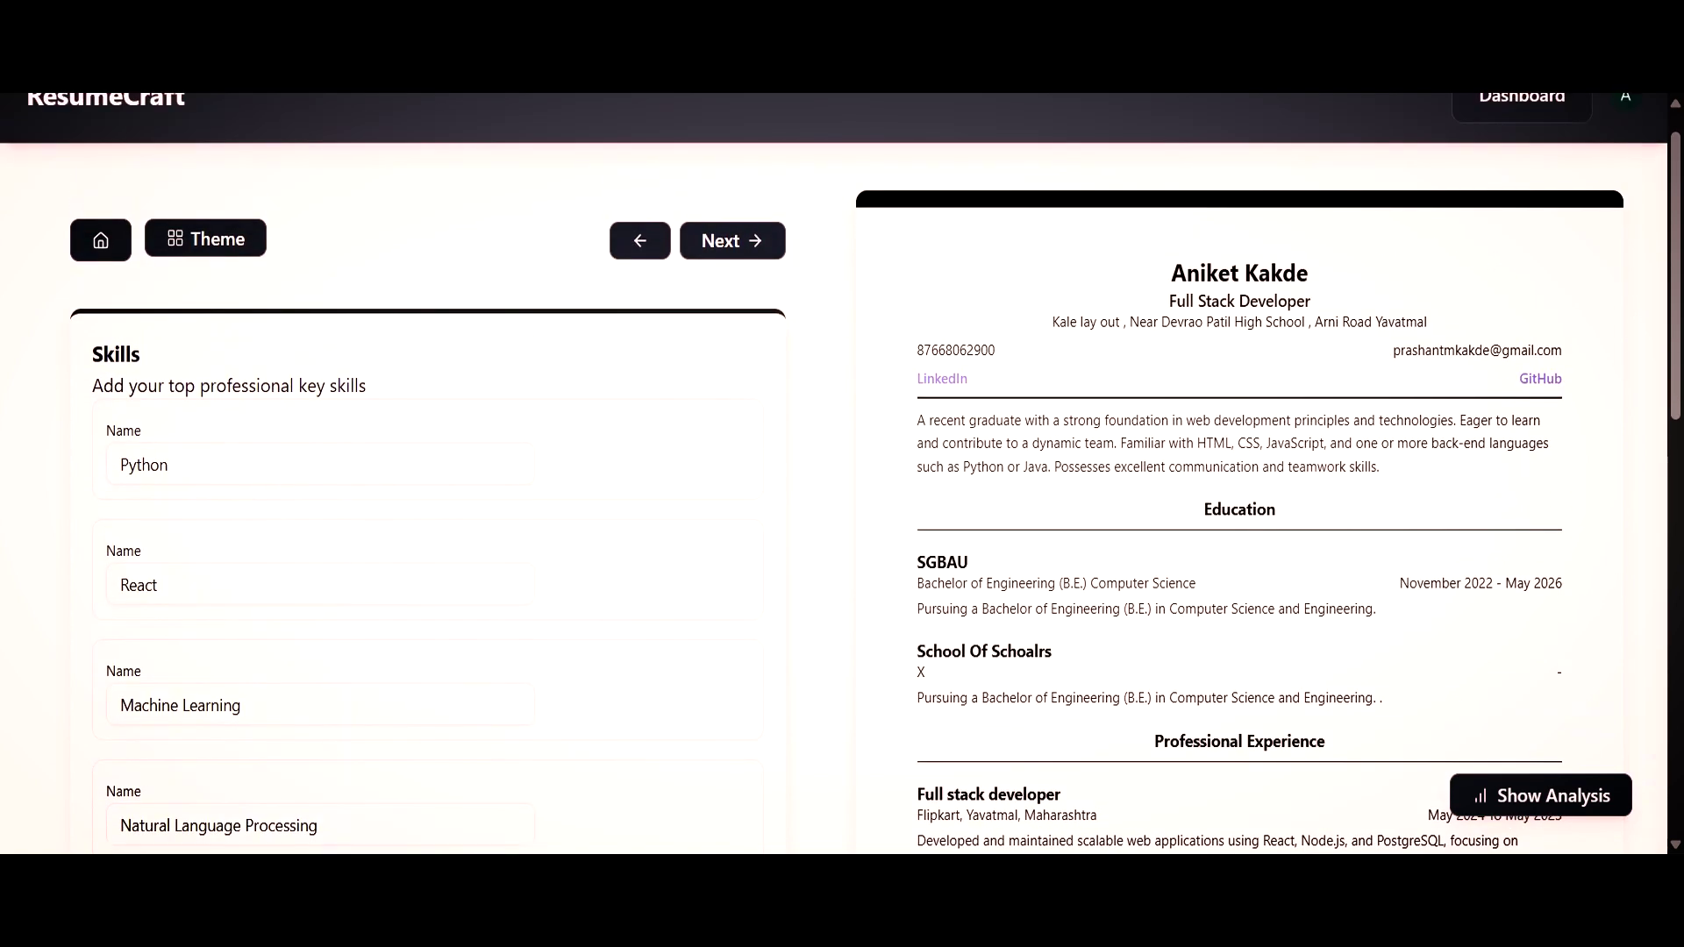
Recolour the resume theme accents blue, then revert them to black.
{"action": "left_click", "coordinate": [248, 261]}
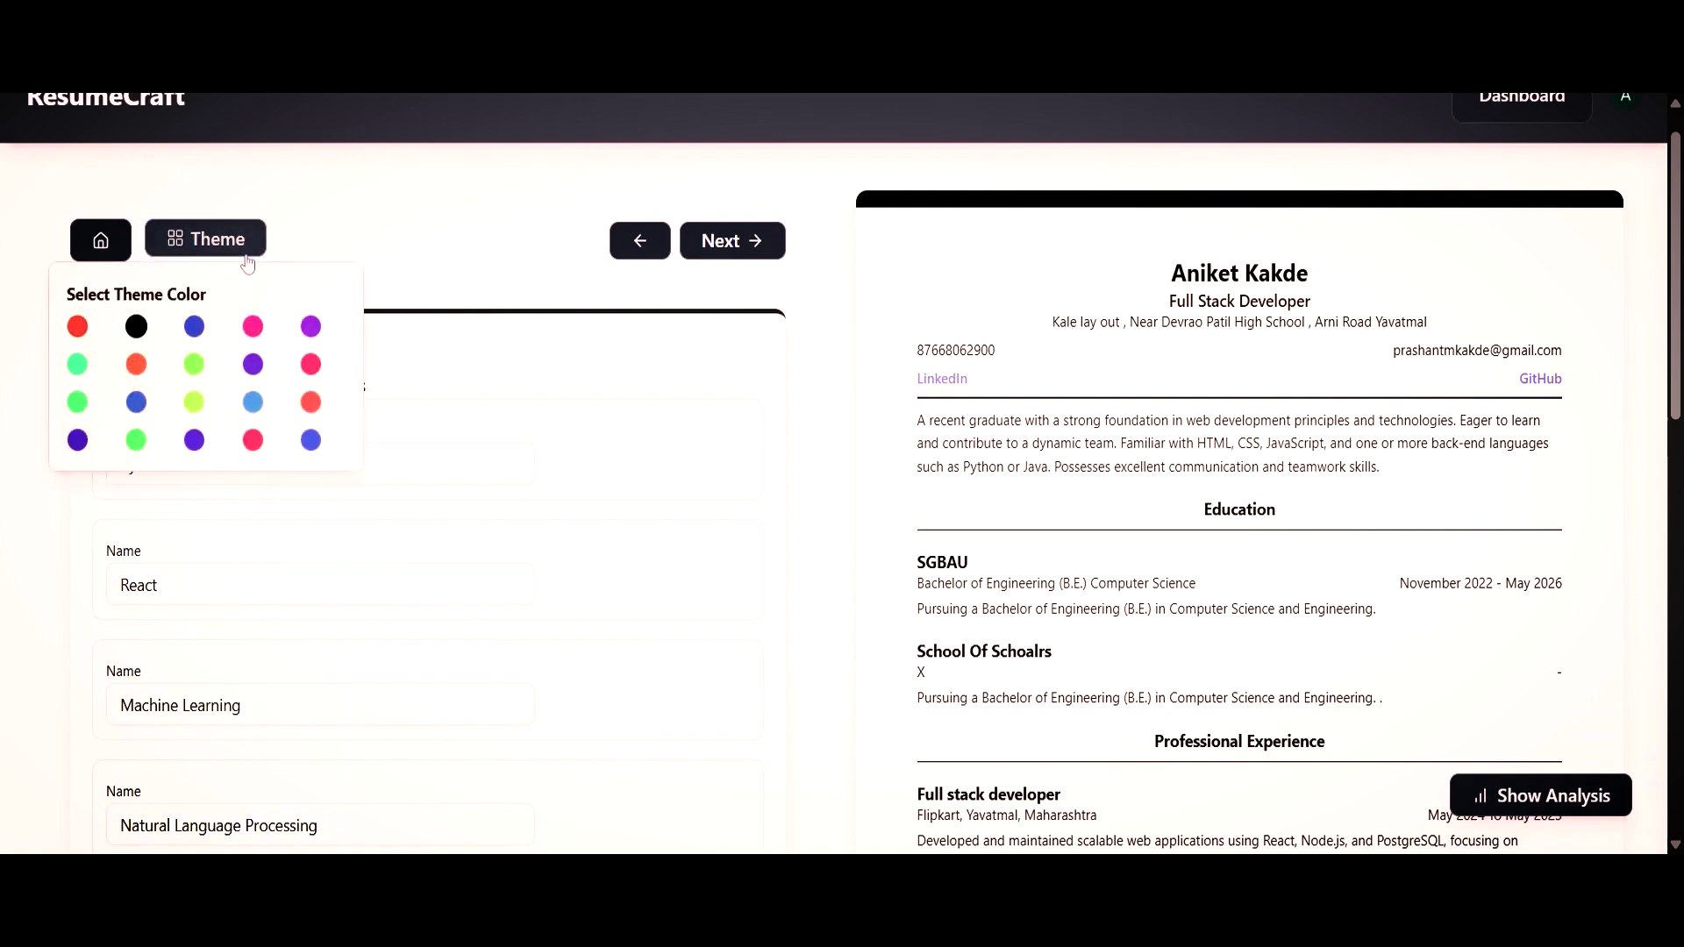
{"action": "left_click", "coordinate": [195, 328]}
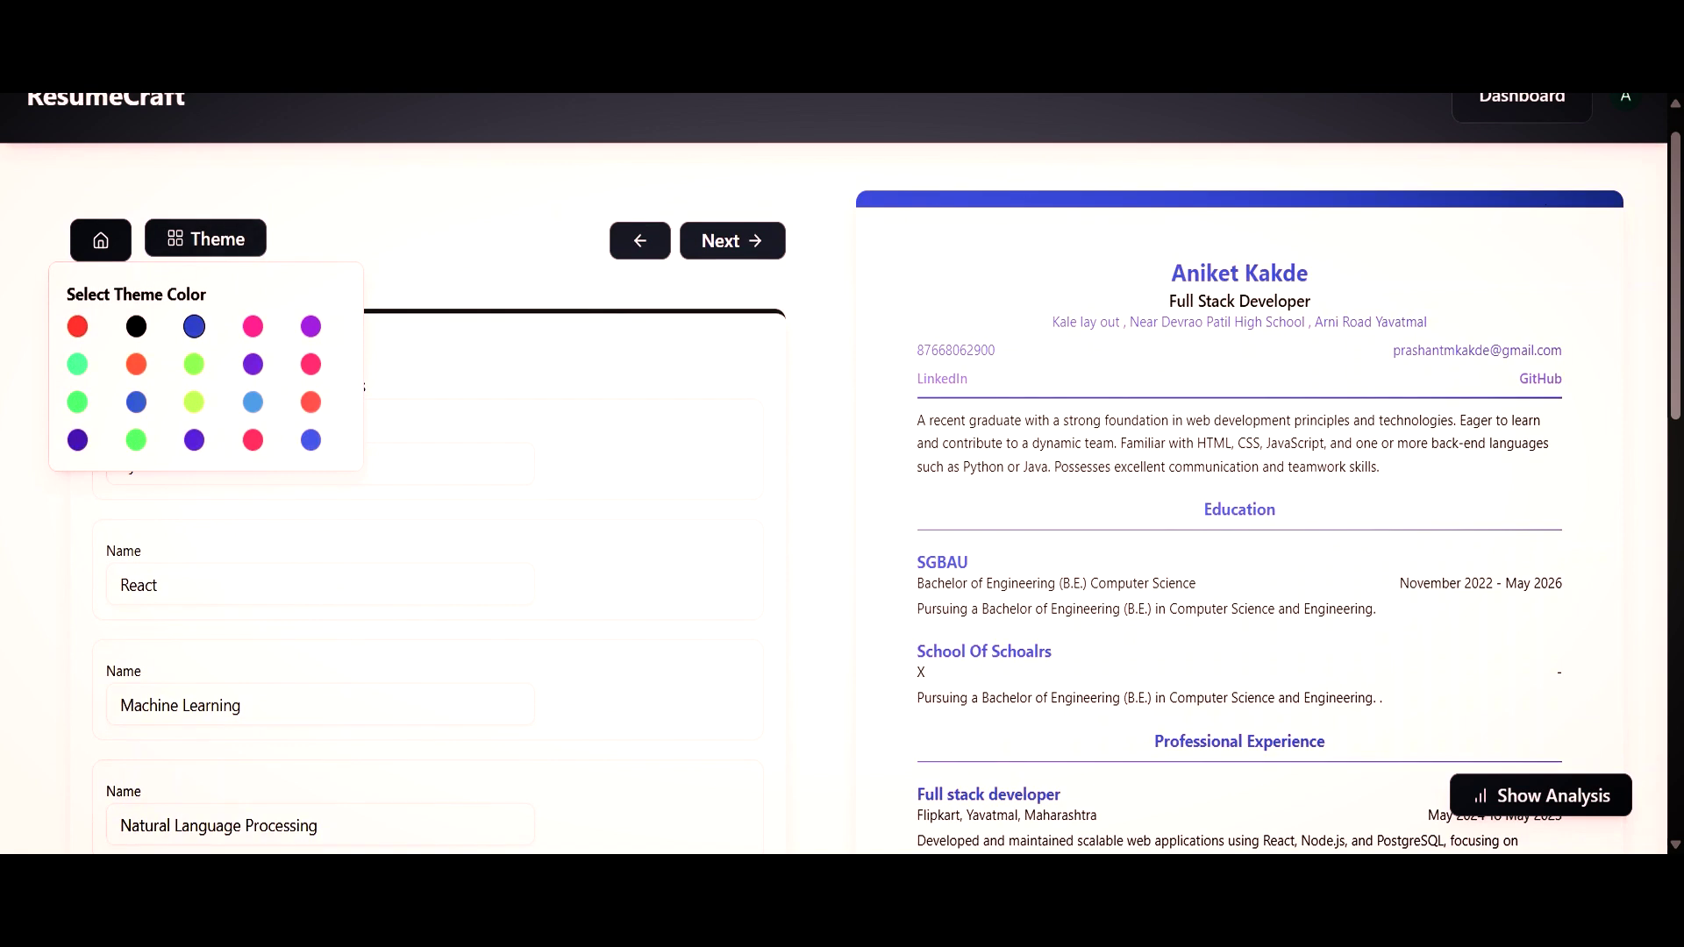
{"action": "left_click", "coordinate": [138, 332]}
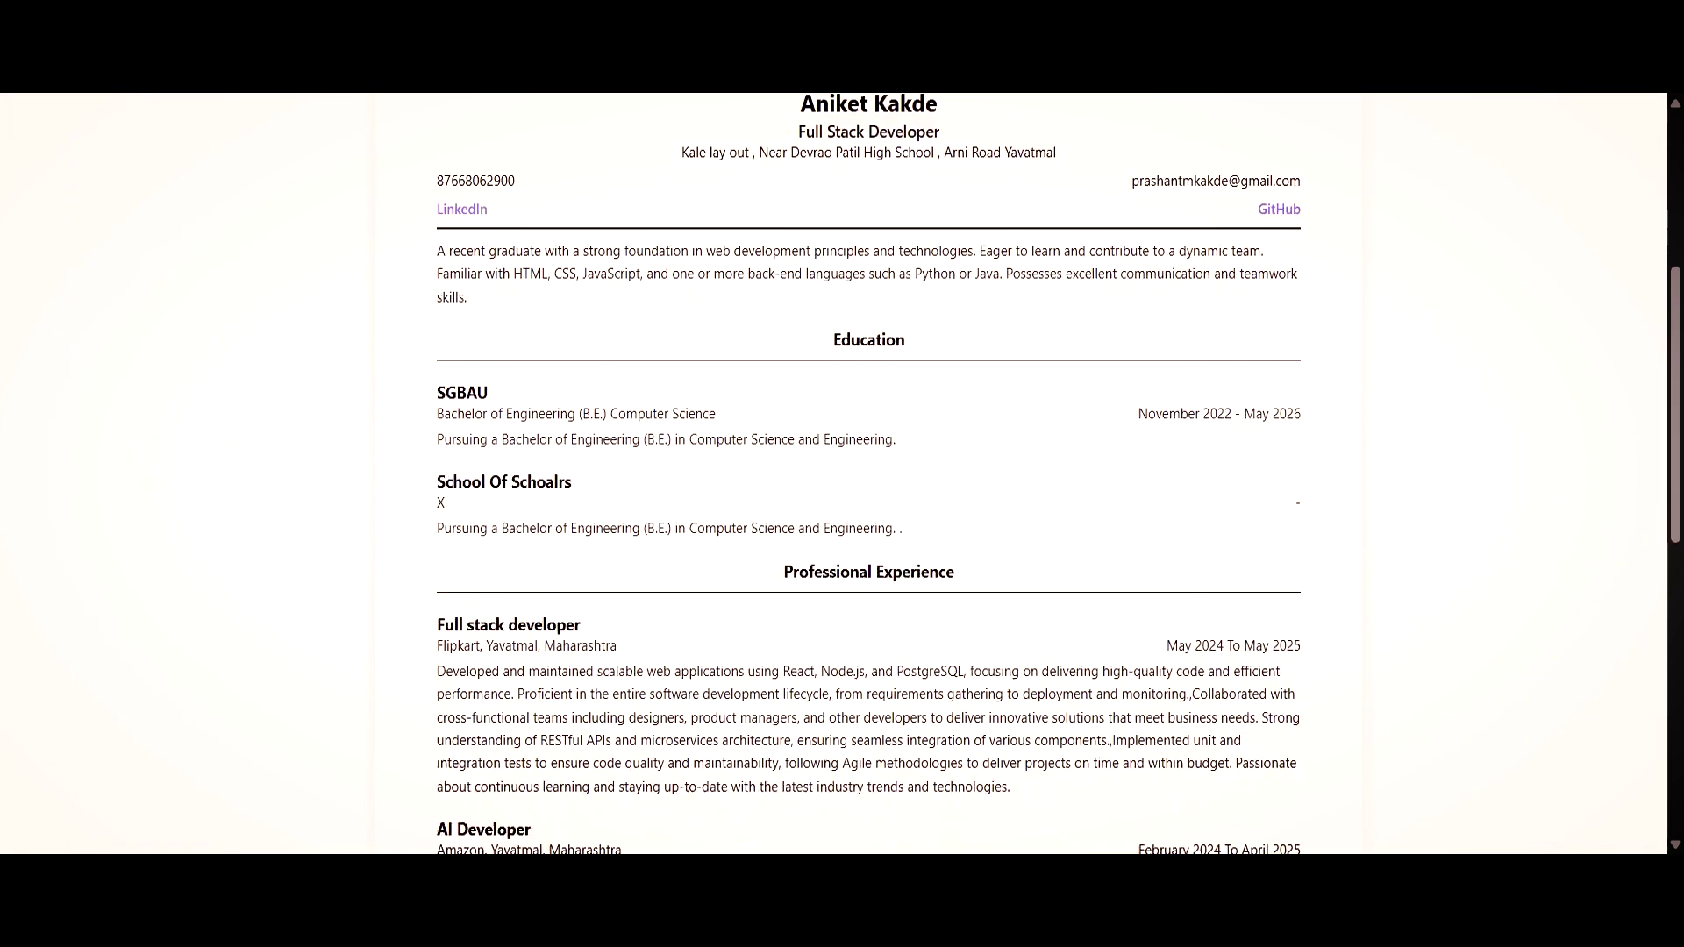
{"action": "scroll", "coordinate": [868, 473], "scroll_direction": "down", "scroll_amount": 4}
{"action": "scroll", "coordinate": [868, 474], "scroll_direction": "up", "scroll_amount": 6}
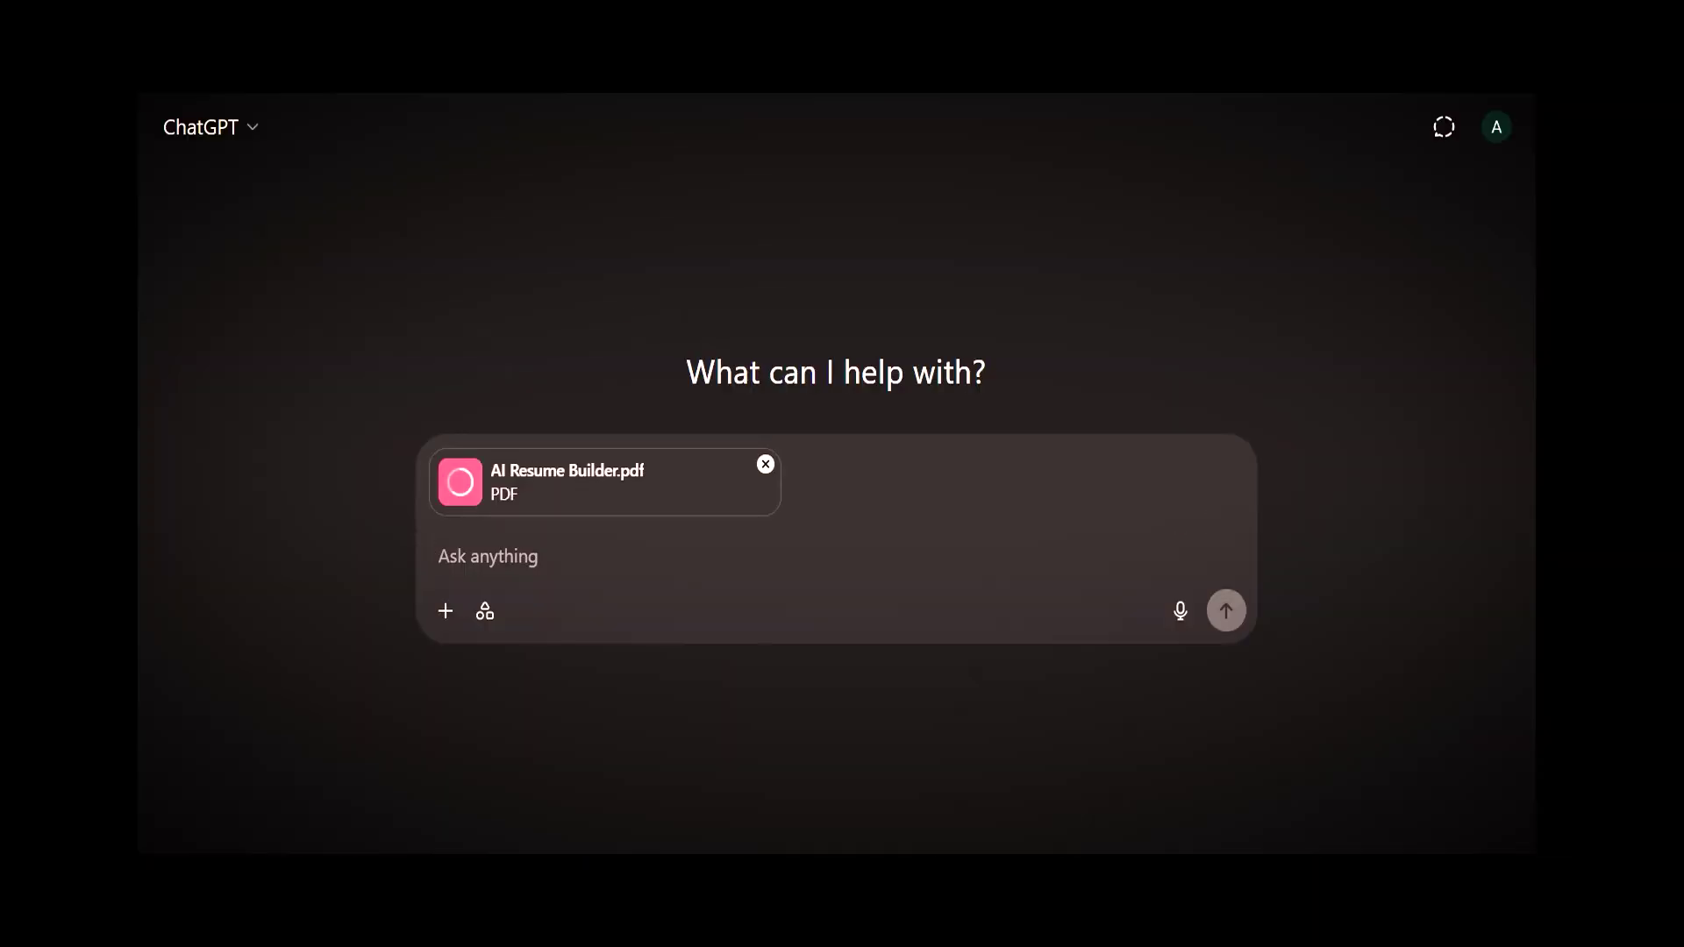
Send ChatGPT the request for a lovable.dev portfolio prompt based on the attached resume PDF.
{"action": "type", "text": "I have uploaded my resume. Please analyze it and create a high-quality, well-structured prompt that I can paste into lovable.dev to automatically generate a modern, personalized portfolio website. Your output should summarize my professional profile and include: ✅ Full name and professional title ✅ A concise, engaging personal summary written in the first person ✅ A structured overview of my work experience and key accomplishments ✅ A bullet list of my top technical and soft skills ✅ A list of my notable projects (with short, reader-friendly descriptions) ✅ Education and certifications (if relevant) ✅ Optional sections like testimonials, blogs, or interests (if hinted in resume) ✅ A suggestion for layout/structure (e.g., hero section, about, work, skills, contact) 🎯 Please ensure the tone is professional yet friendly and enthusiastic — suitable for job seekers or freelancers. 📦 Output the final result as a complete prompt, ready to paste into lovable.dev."}
{"action": "key", "text": "Return"}
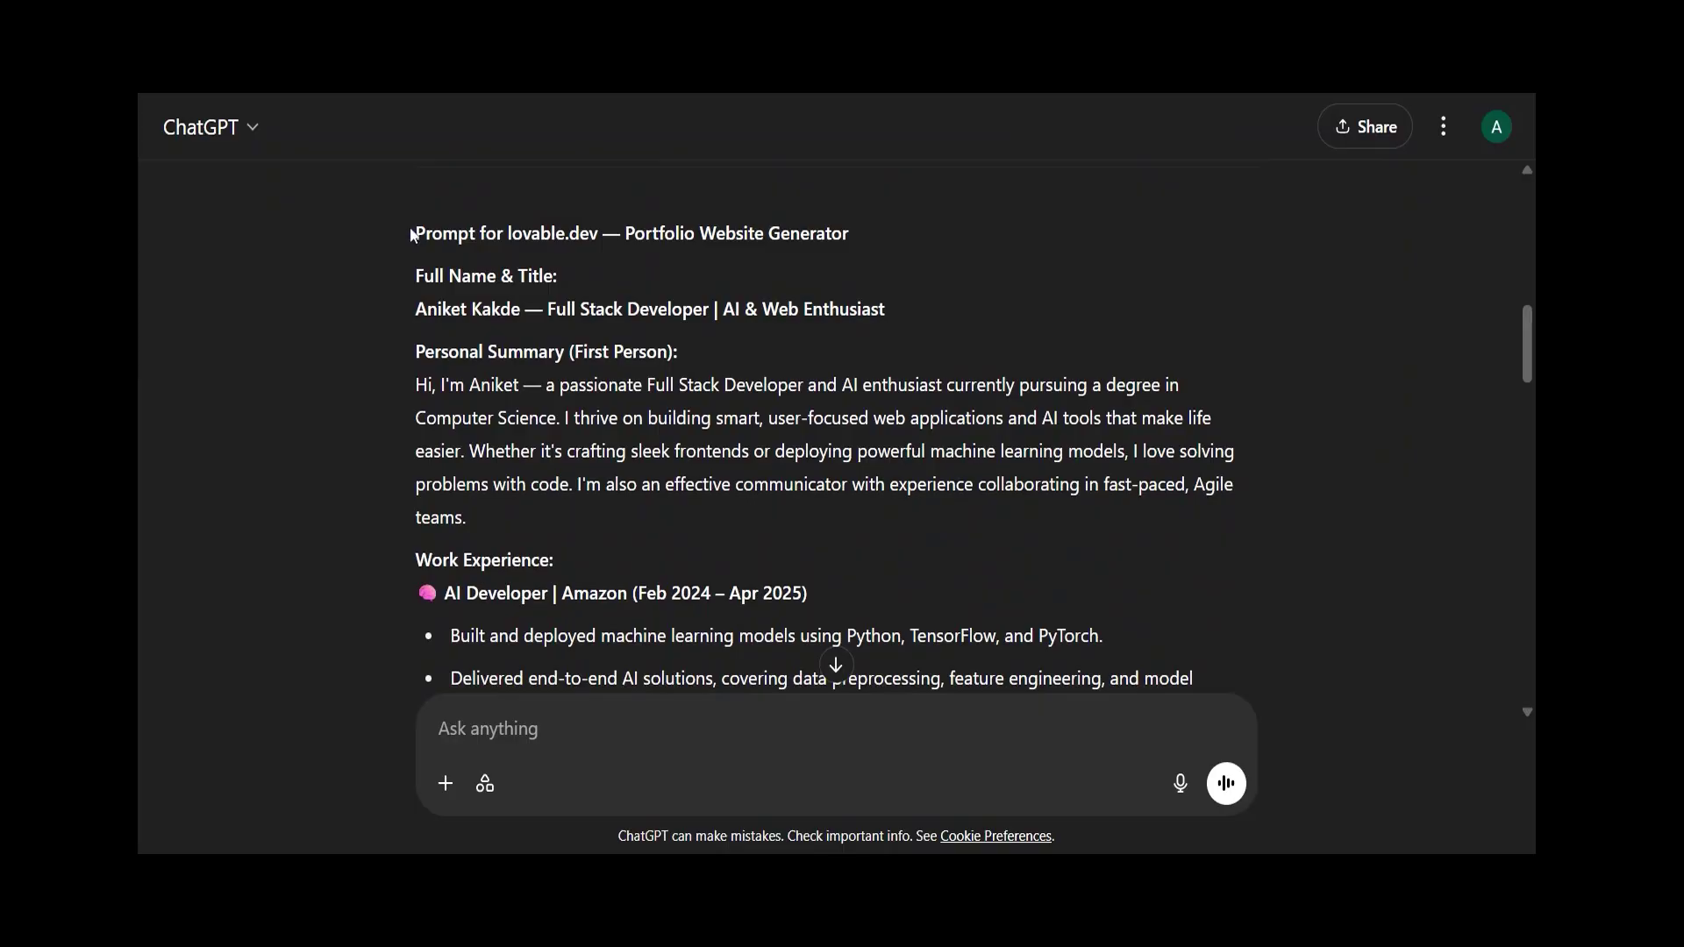
{"action": "left_click_drag", "start_coordinate": [413, 234], "coordinate": [488, 372]}
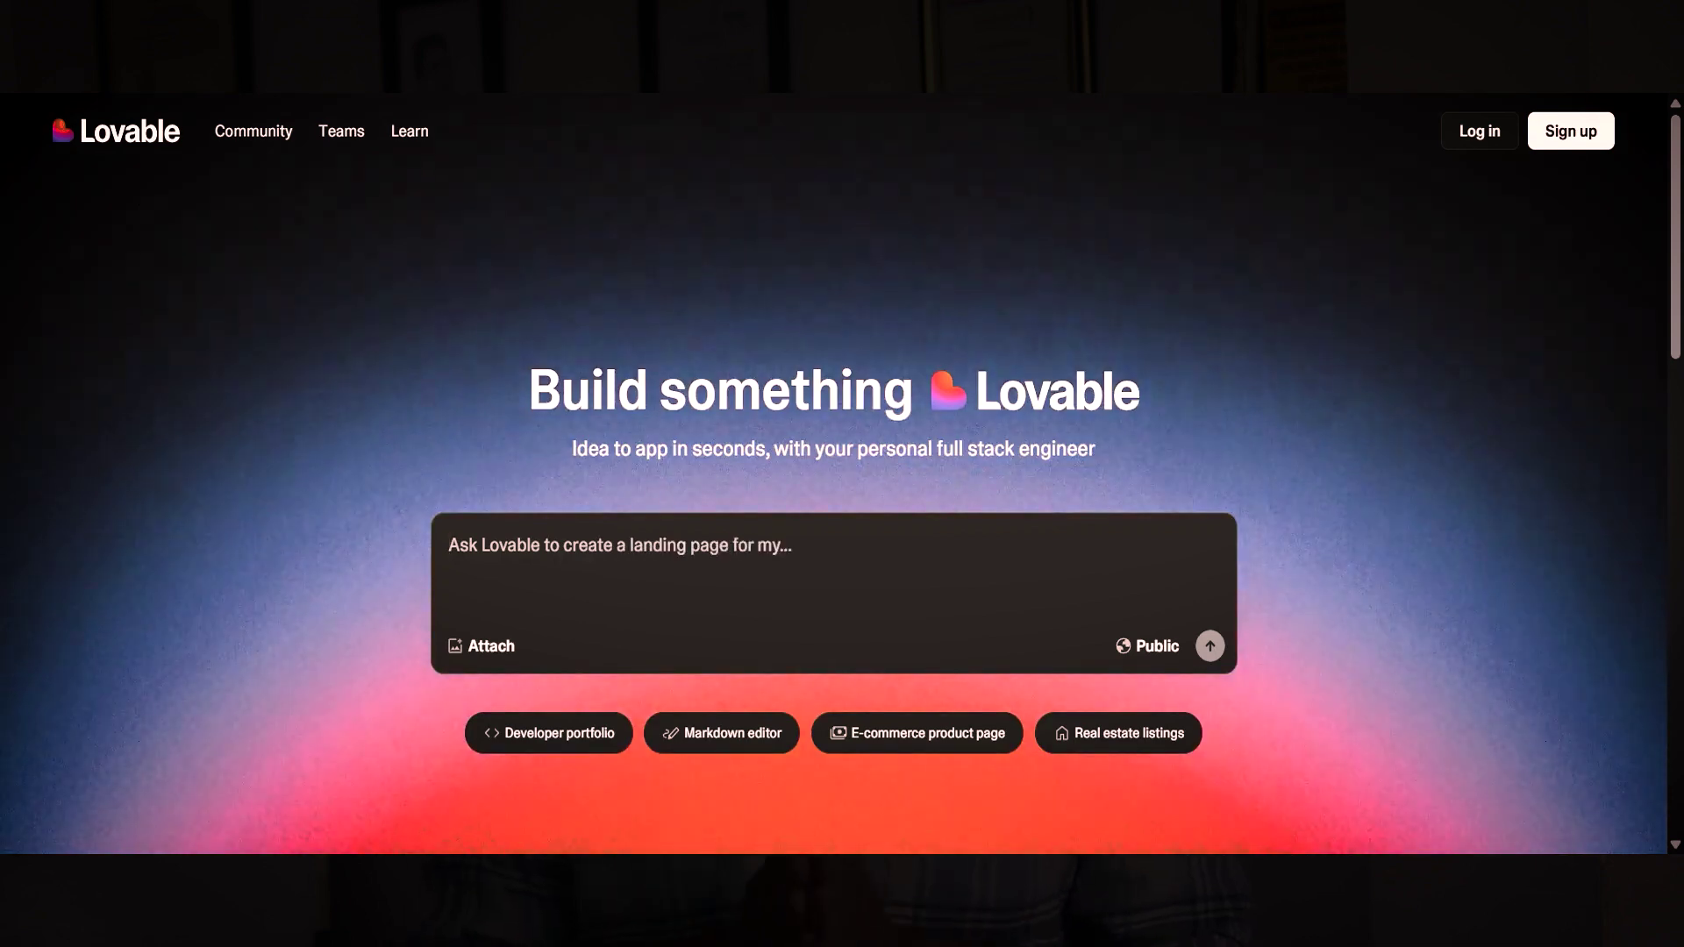
Click into Lovable's 'Ask Lovable to create…' prompt box.
{"action": "left_click", "coordinate": [449, 545]}
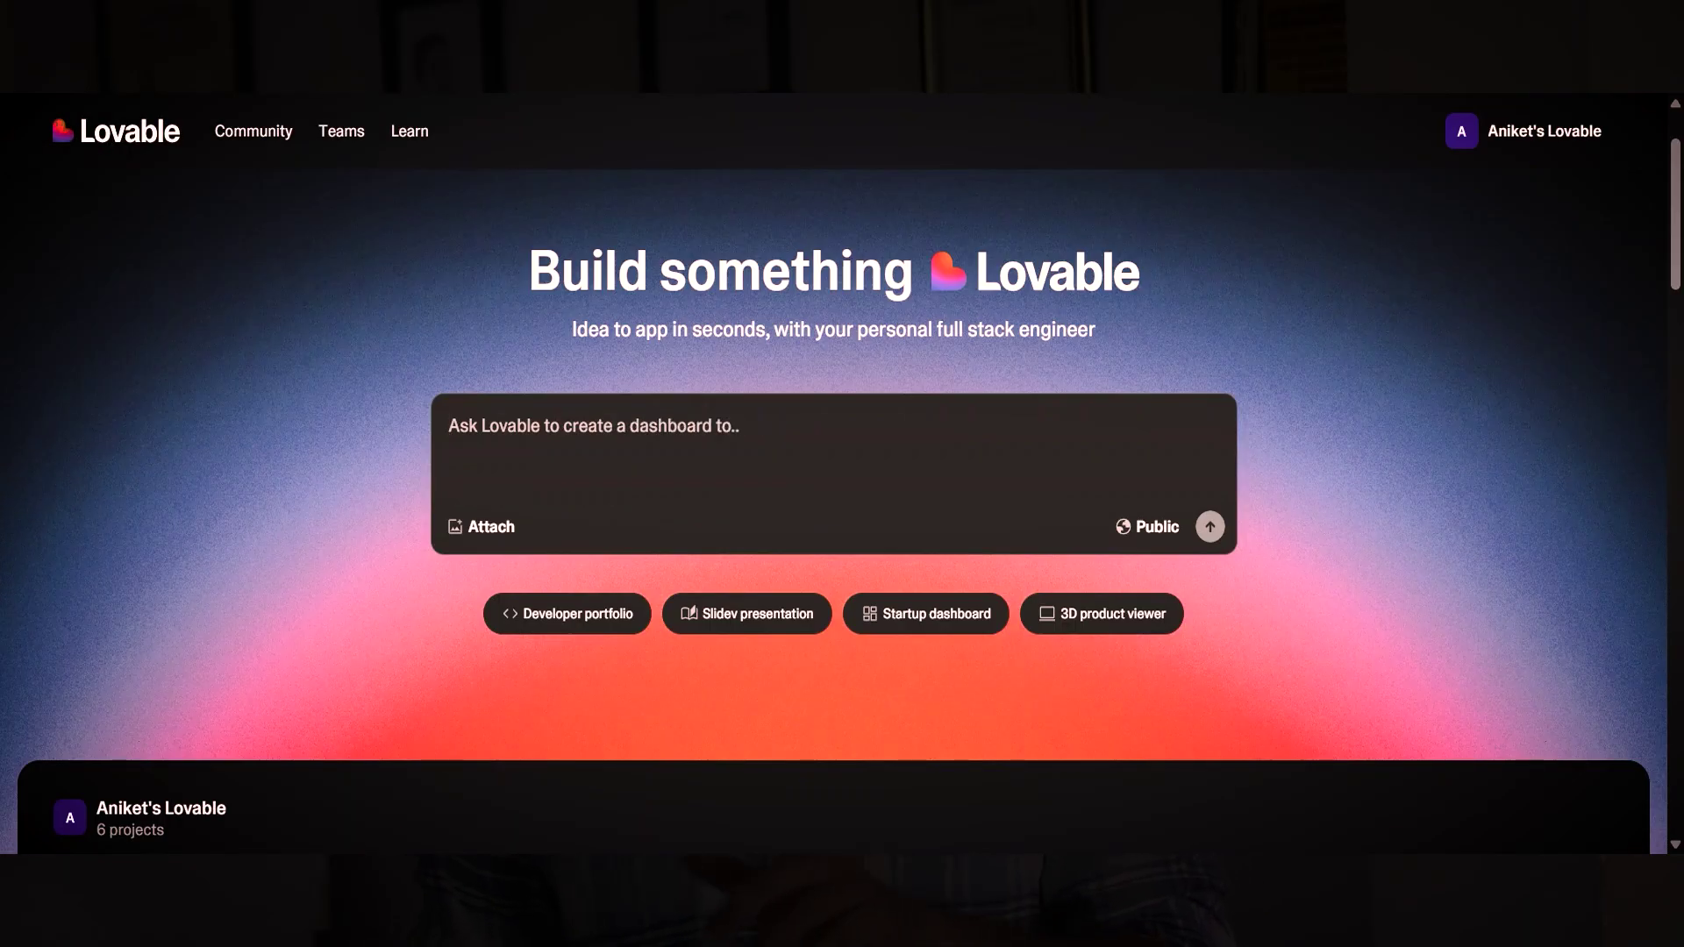
Submit the ChatGPT portfolio prompt to build the site, then draft the header profile-photo request.
{"action": "key", "text": "ctrl+v"}
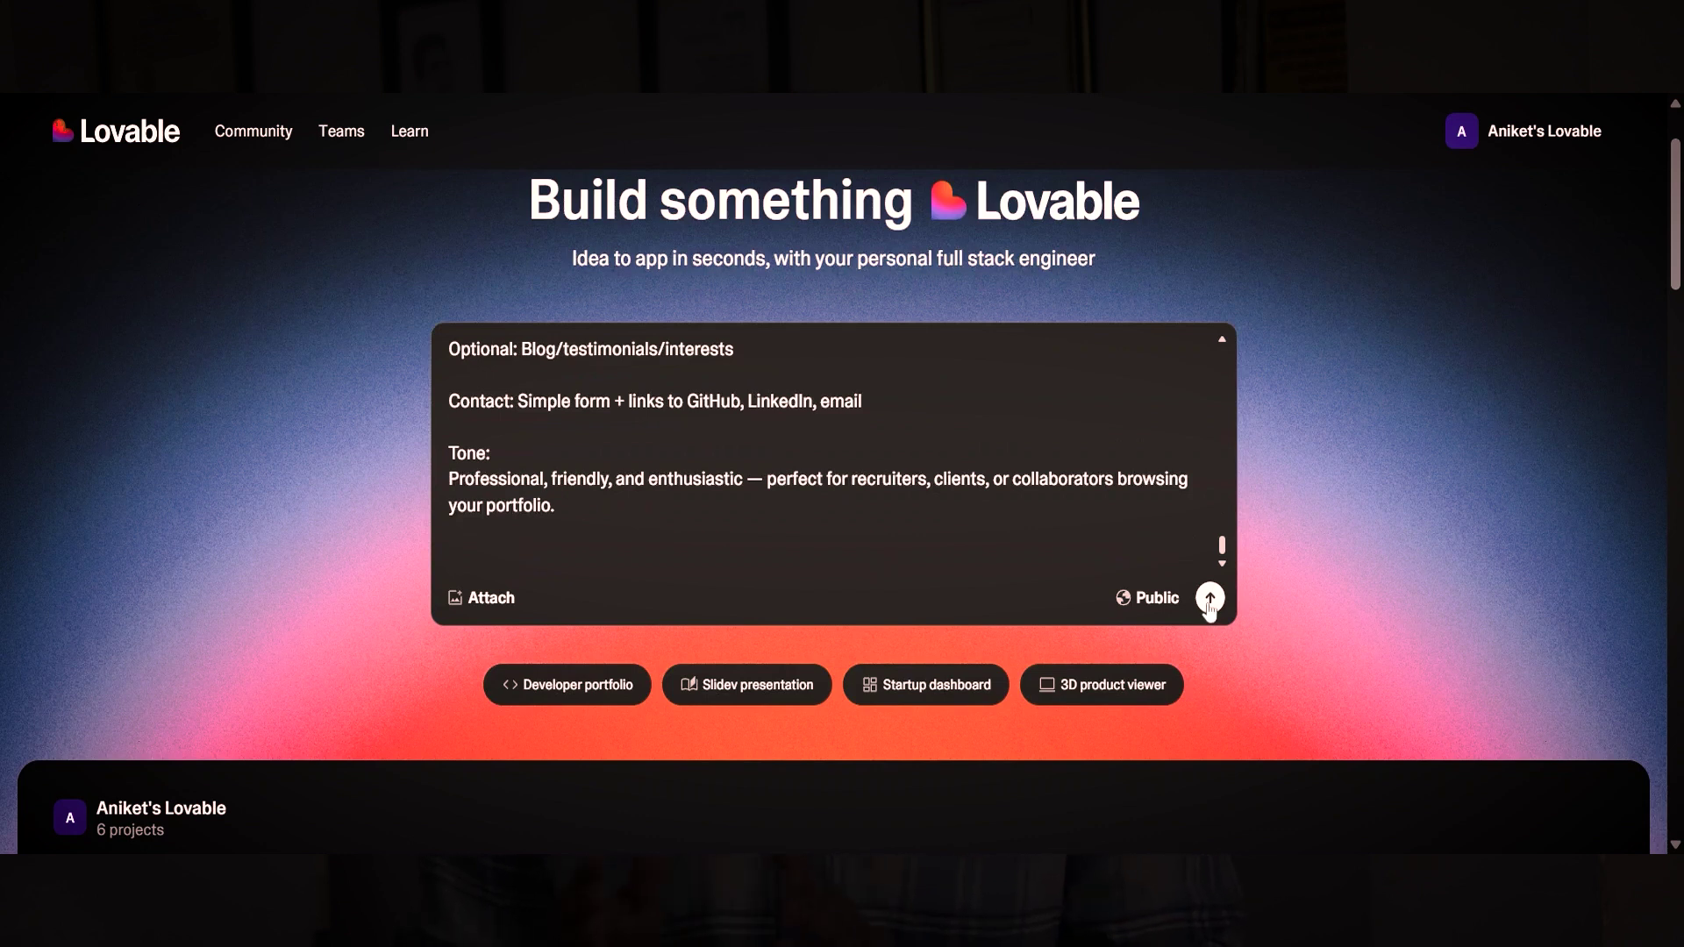
{"action": "left_click", "coordinate": [1210, 599]}
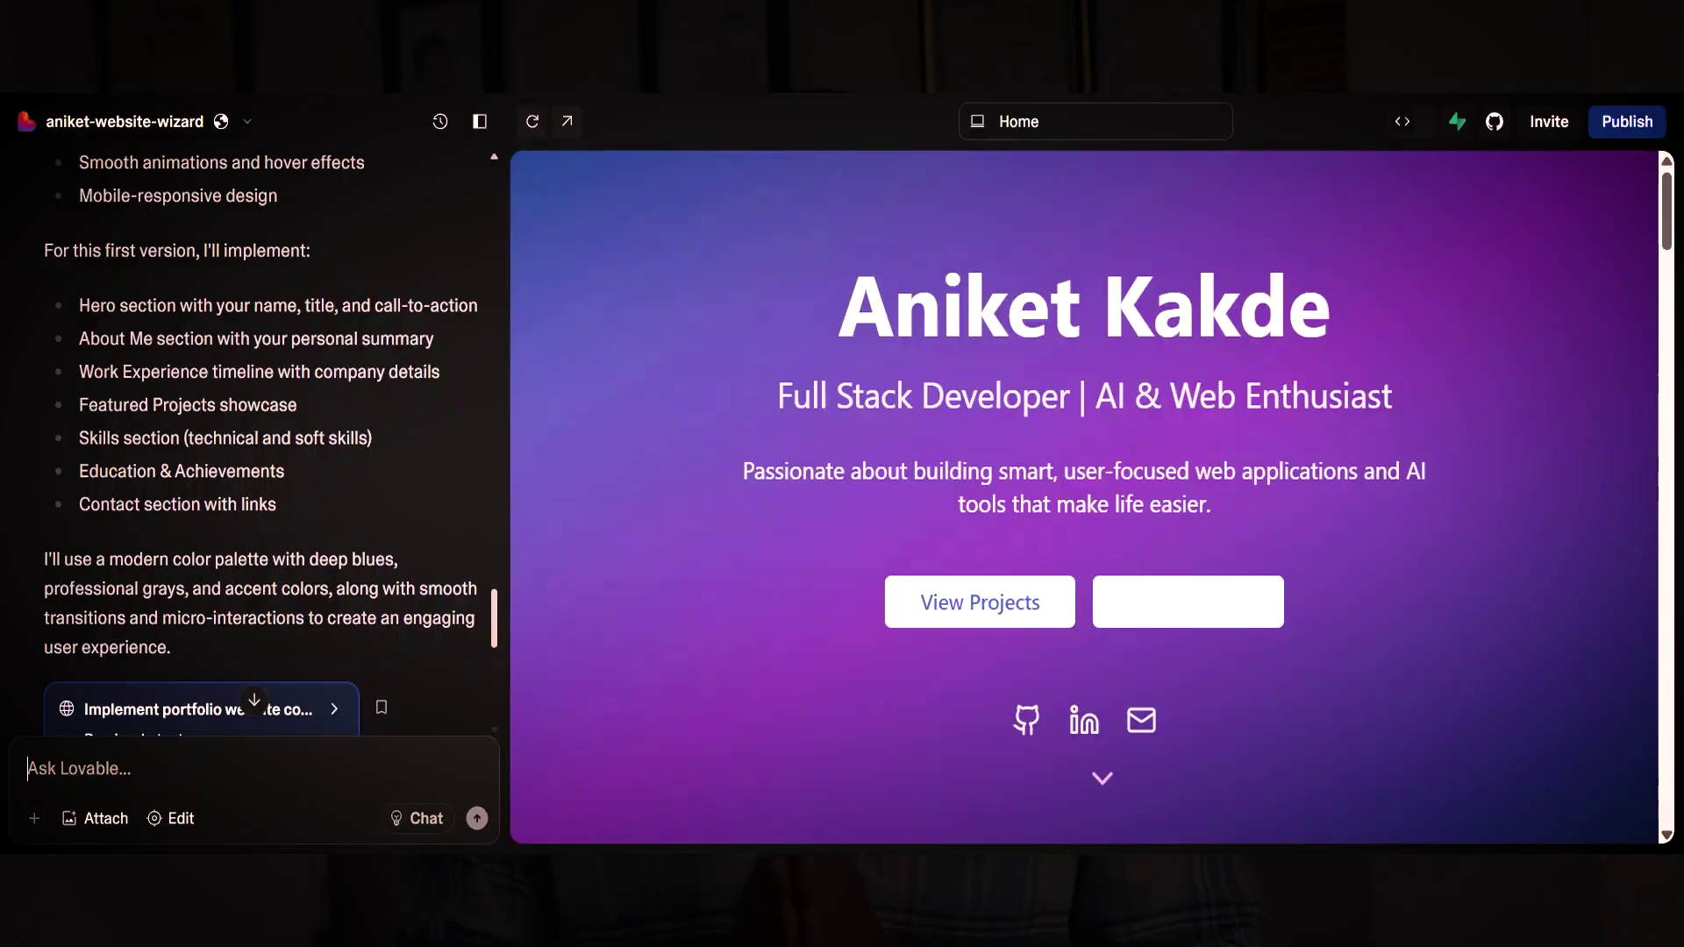
{"action": "scroll", "coordinate": [1085, 496], "scroll_direction": "down", "scroll_amount": 5}
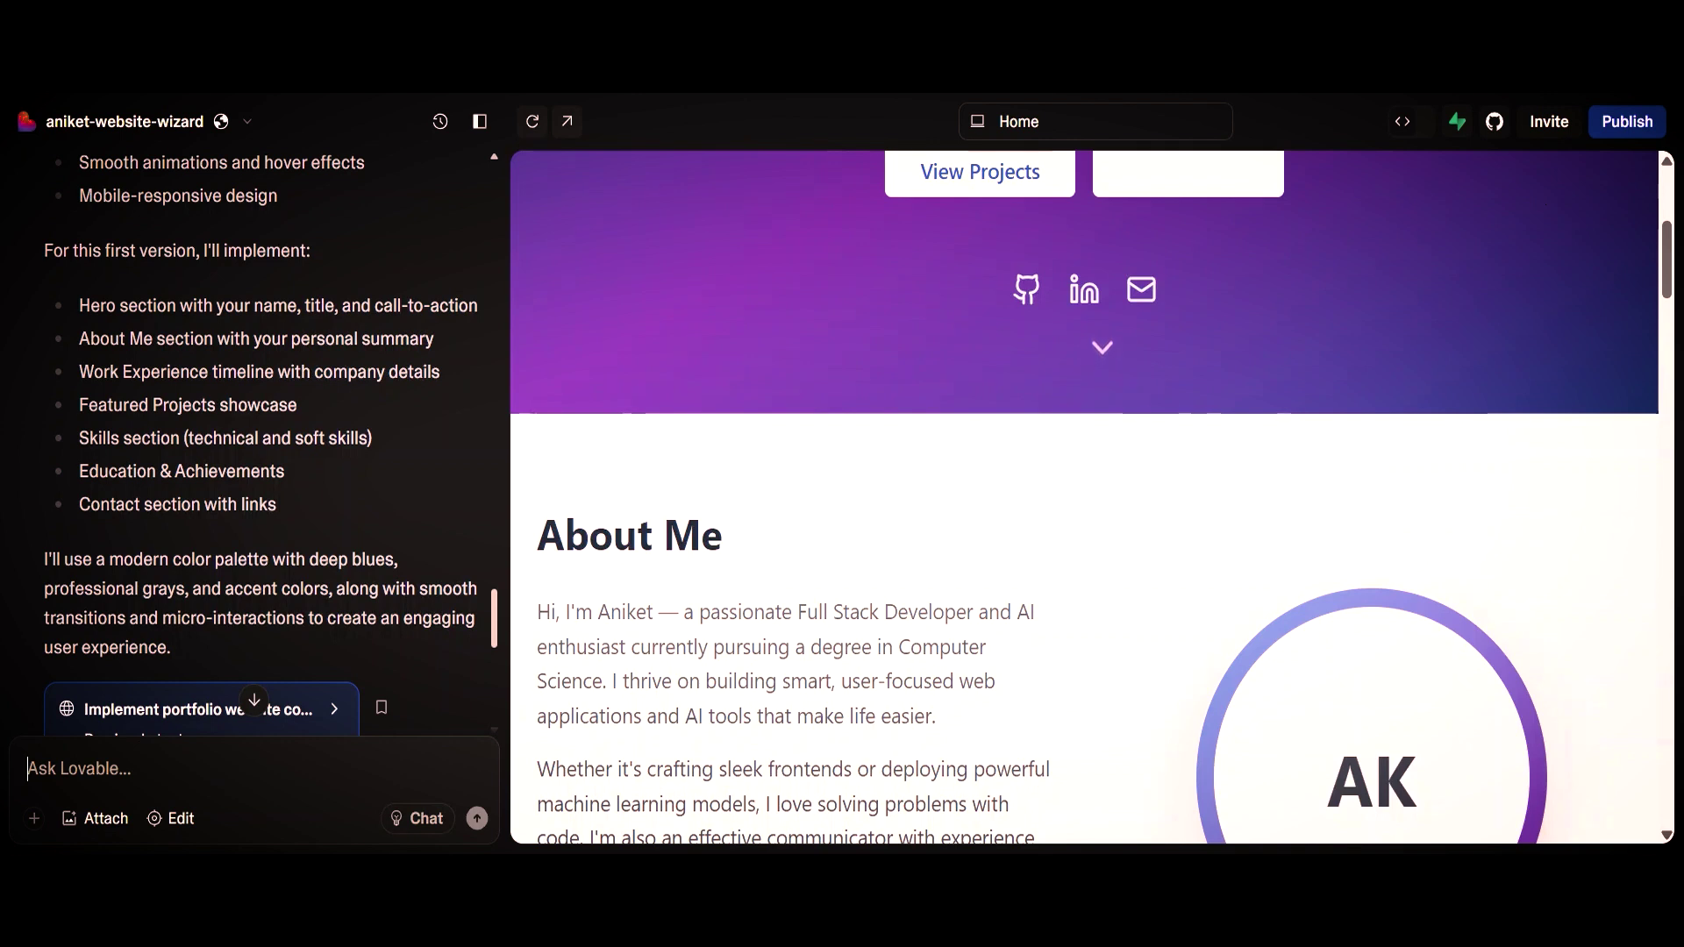
{"action": "scroll", "coordinate": [1085, 497], "scroll_direction": "down", "scroll_amount": 5}
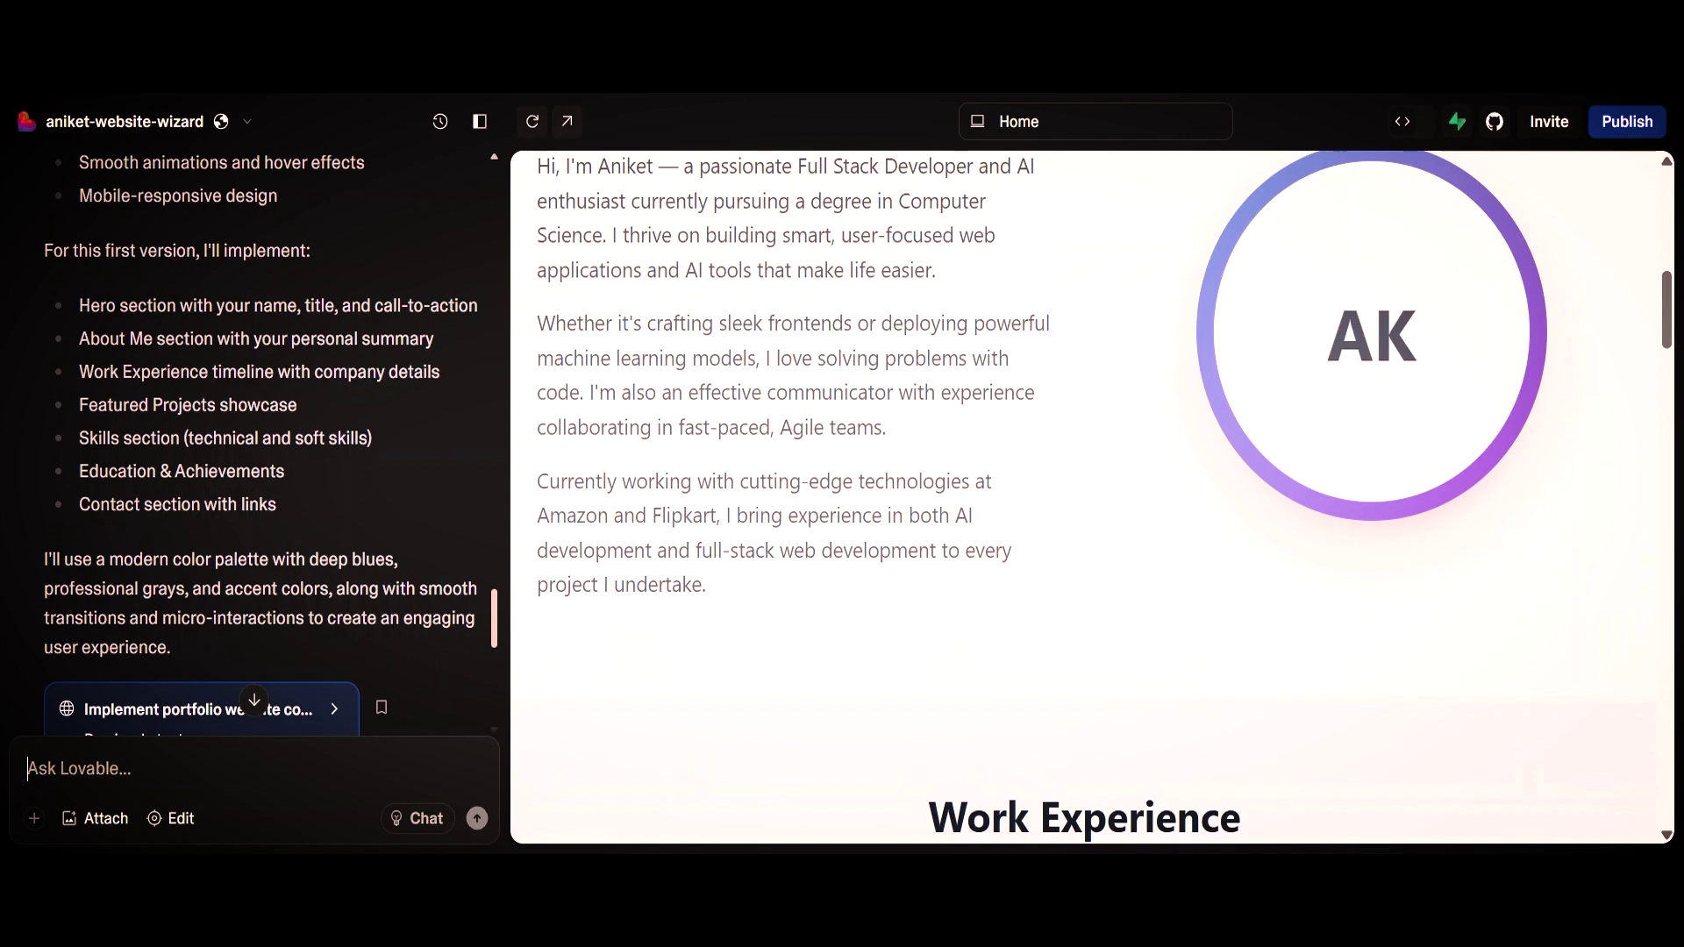
{"action": "type", "text": "Add my profile photo in he"}
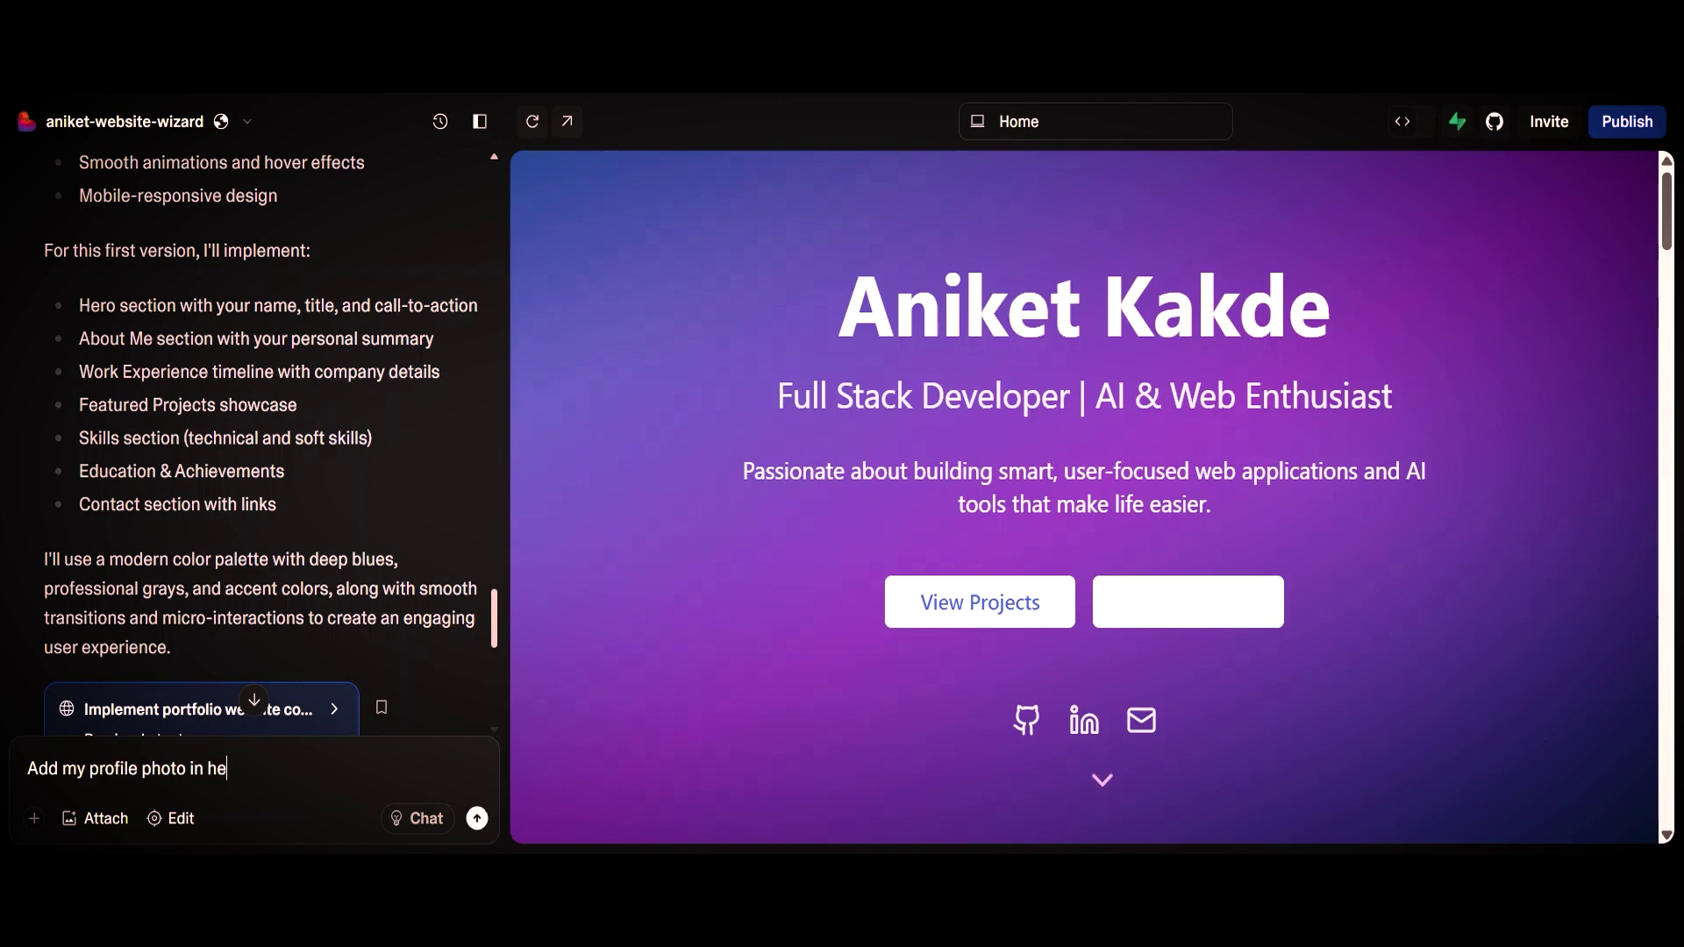
{"action": "type", "text": "ader section. I have attached my profile photo"}
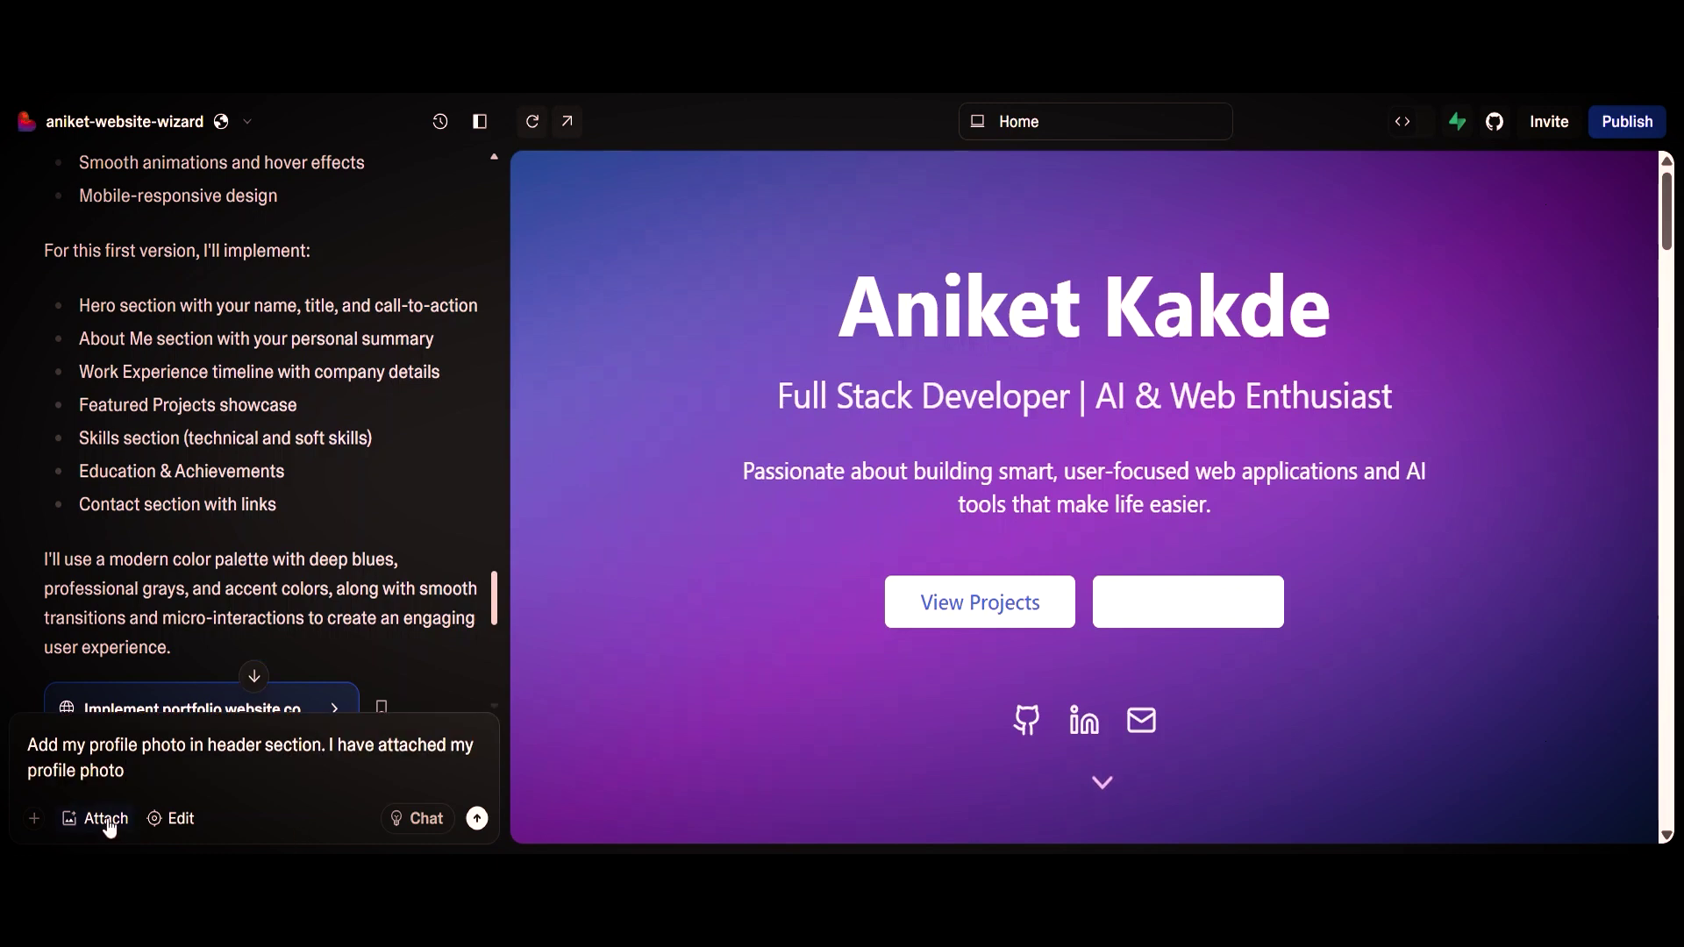
Send the request to add the attached profile photo to the header.
{"action": "left_click", "coordinate": [477, 820]}
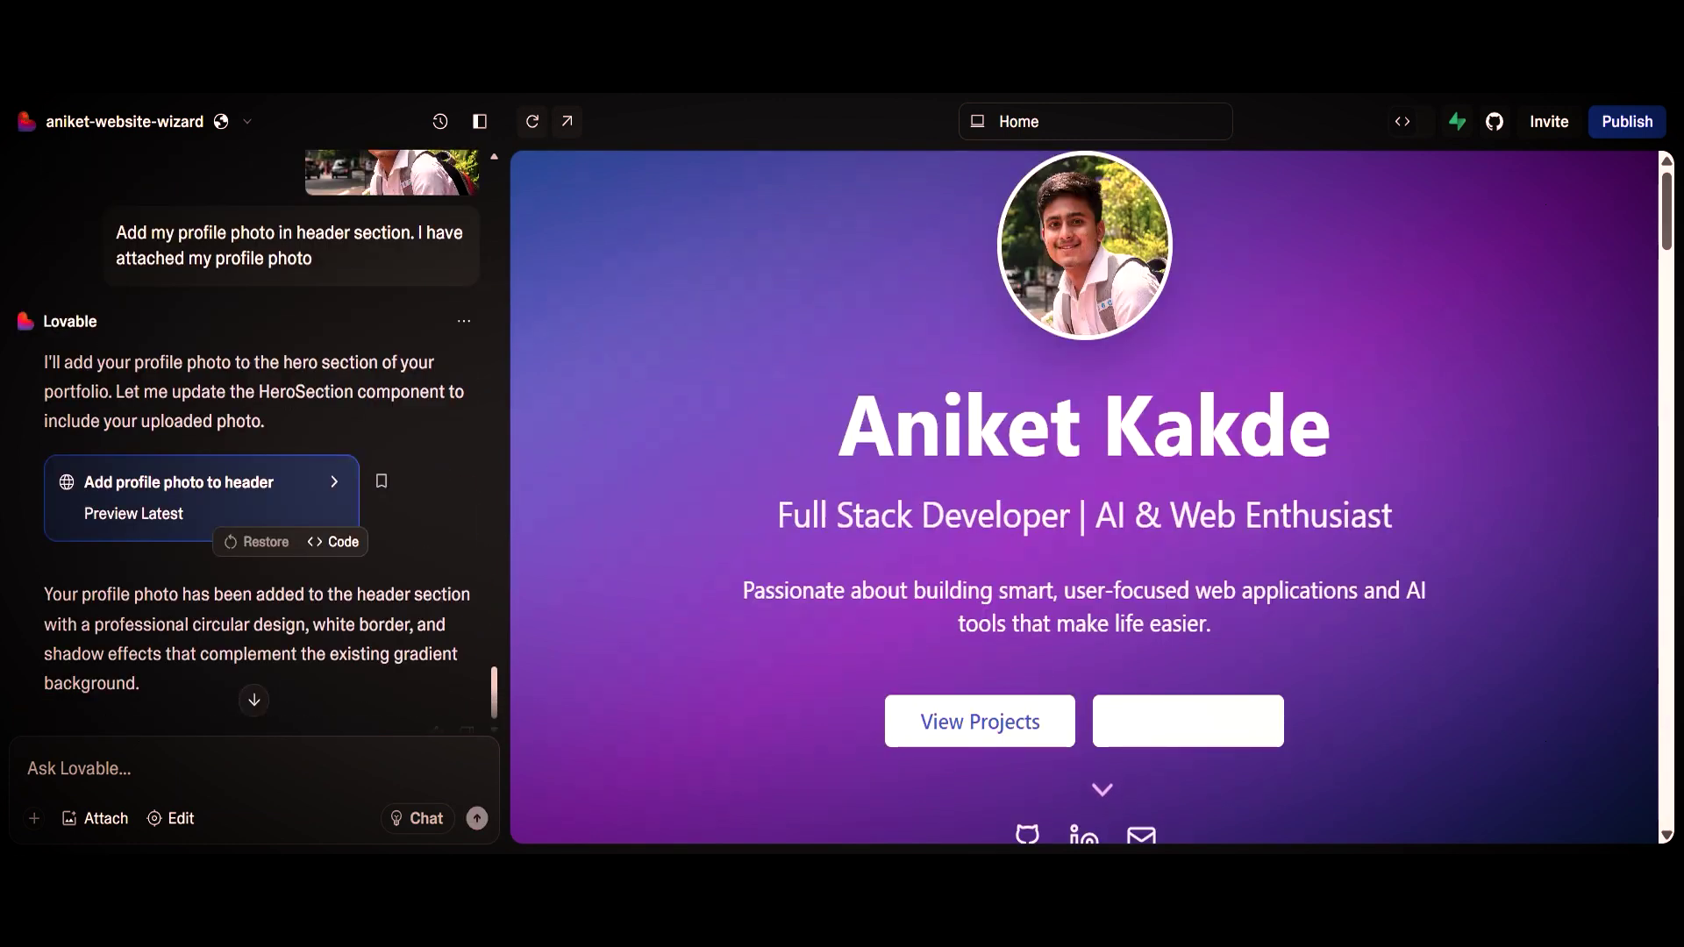
{"action": "scroll", "coordinate": [1085, 498], "scroll_direction": "down", "scroll_amount": 7}
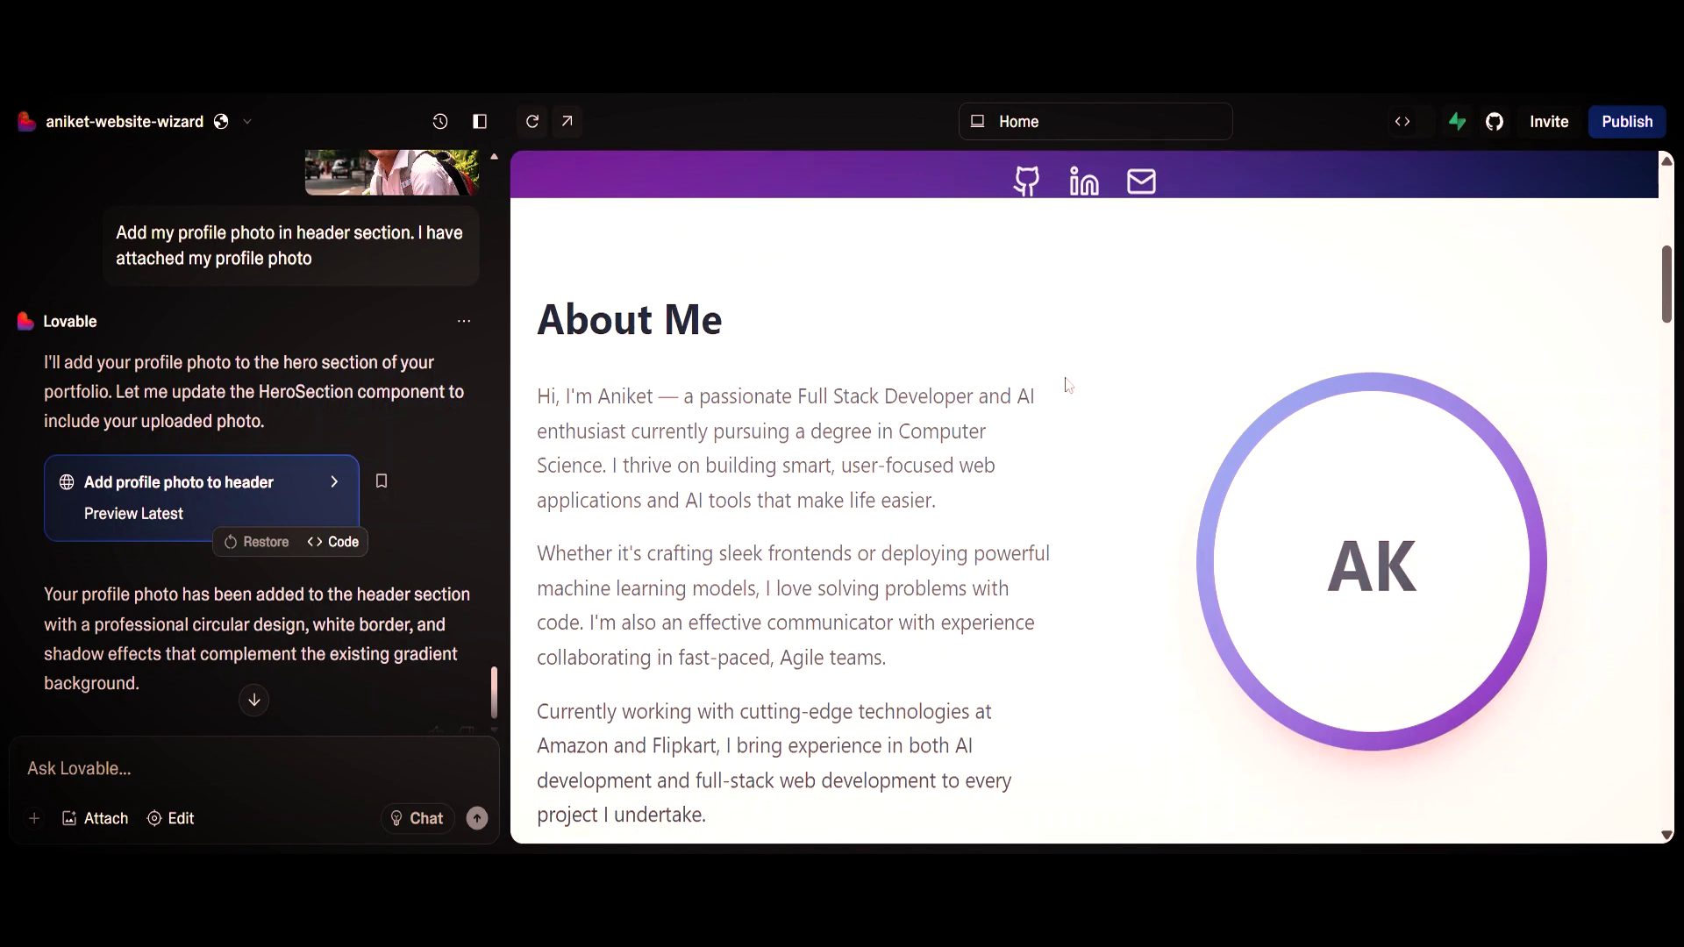
{"action": "scroll", "coordinate": [1072, 392], "scroll_direction": "down", "scroll_amount": 5}
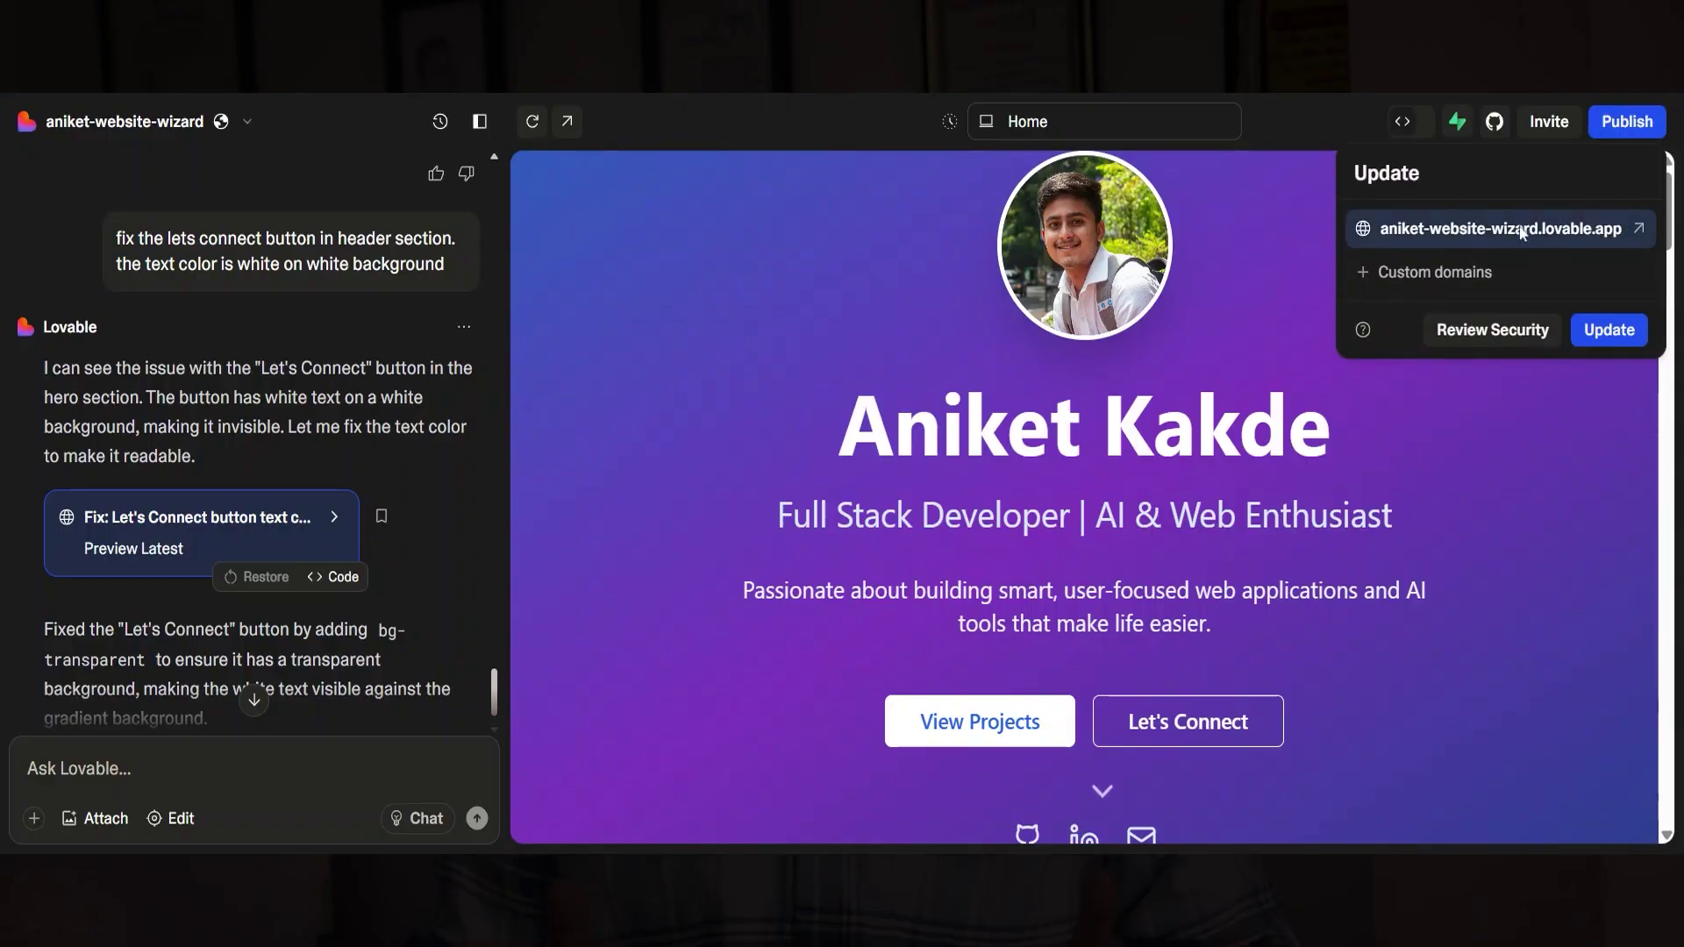
Open the published lovable.app portfolio site live and browse it.
{"action": "left_click", "coordinate": [1611, 232]}
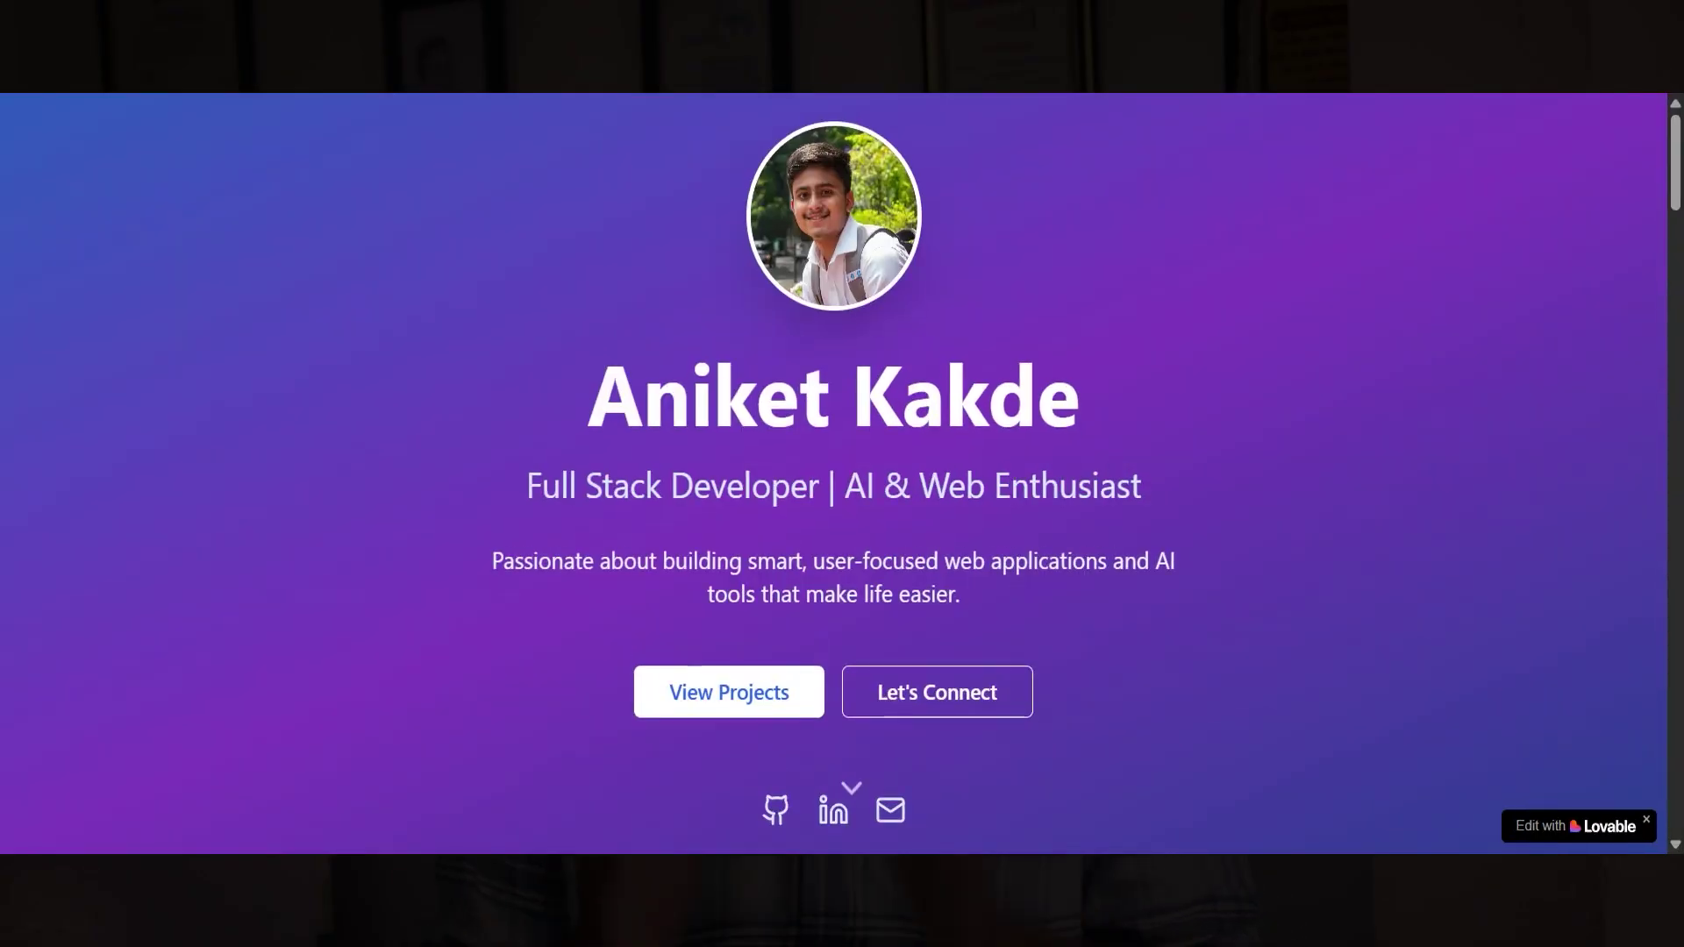
{"action": "scroll", "coordinate": [970, 254], "scroll_direction": "down", "scroll_amount": 1}
{"action": "scroll", "coordinate": [972, 261], "scroll_direction": "down", "scroll_amount": 10}
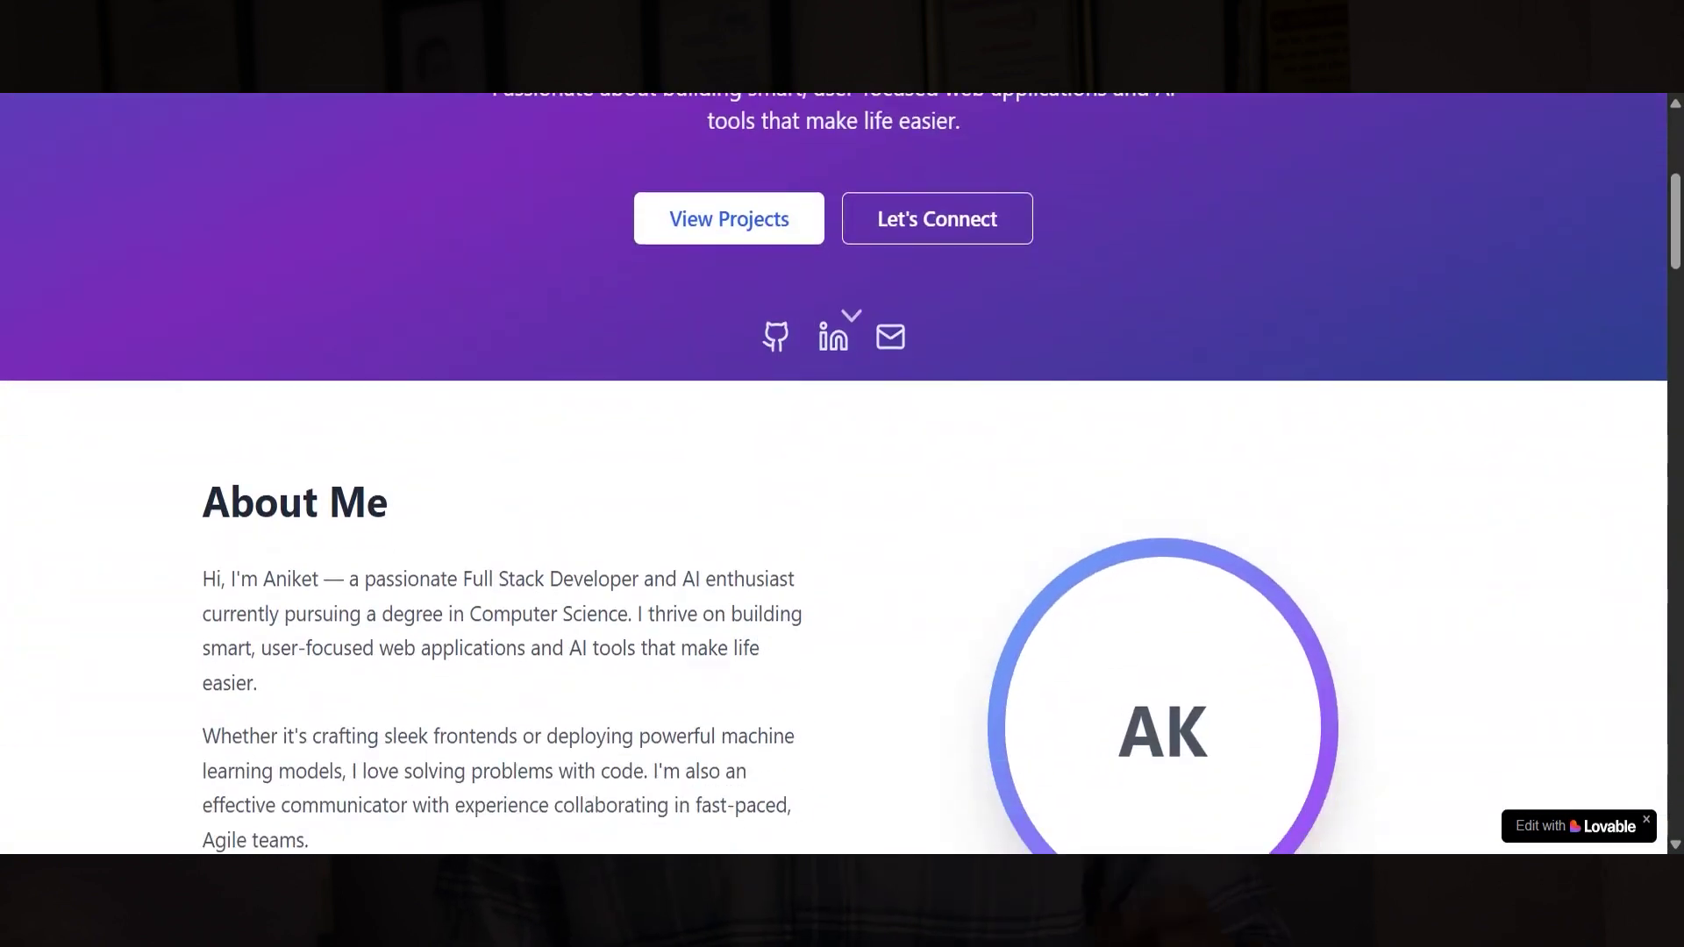